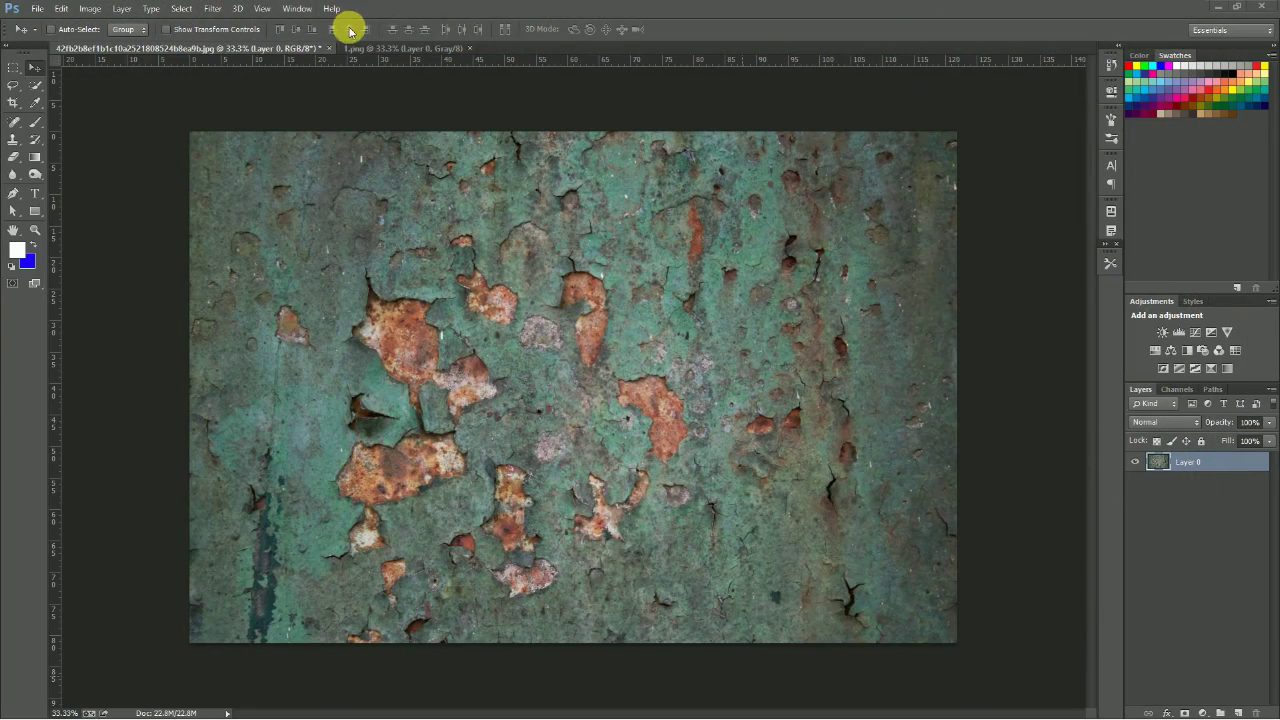
Step: Copy the white DR.DESIGNER logo from 1.png and paste it onto the rusty texture as Layer 1
{"action": "left_click", "coordinate": [381, 48]}
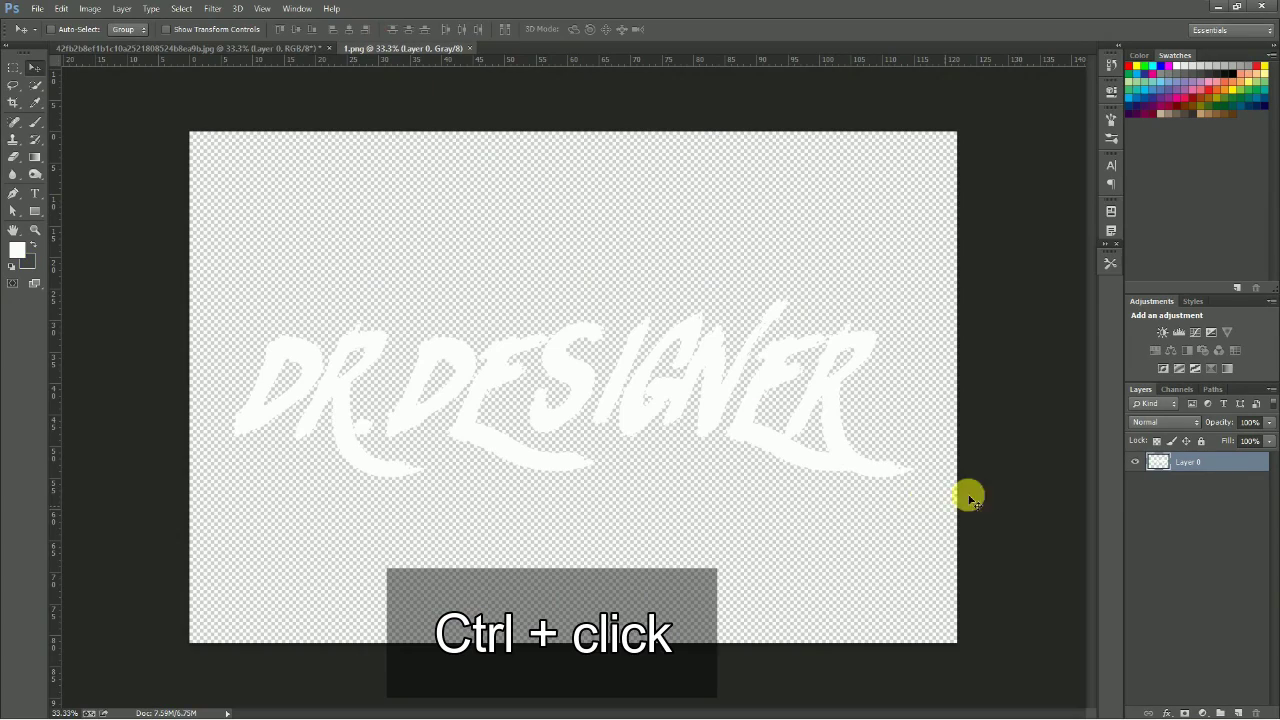
{"action": "left_click", "coordinate": [1160, 466], "text": "ctrl"}
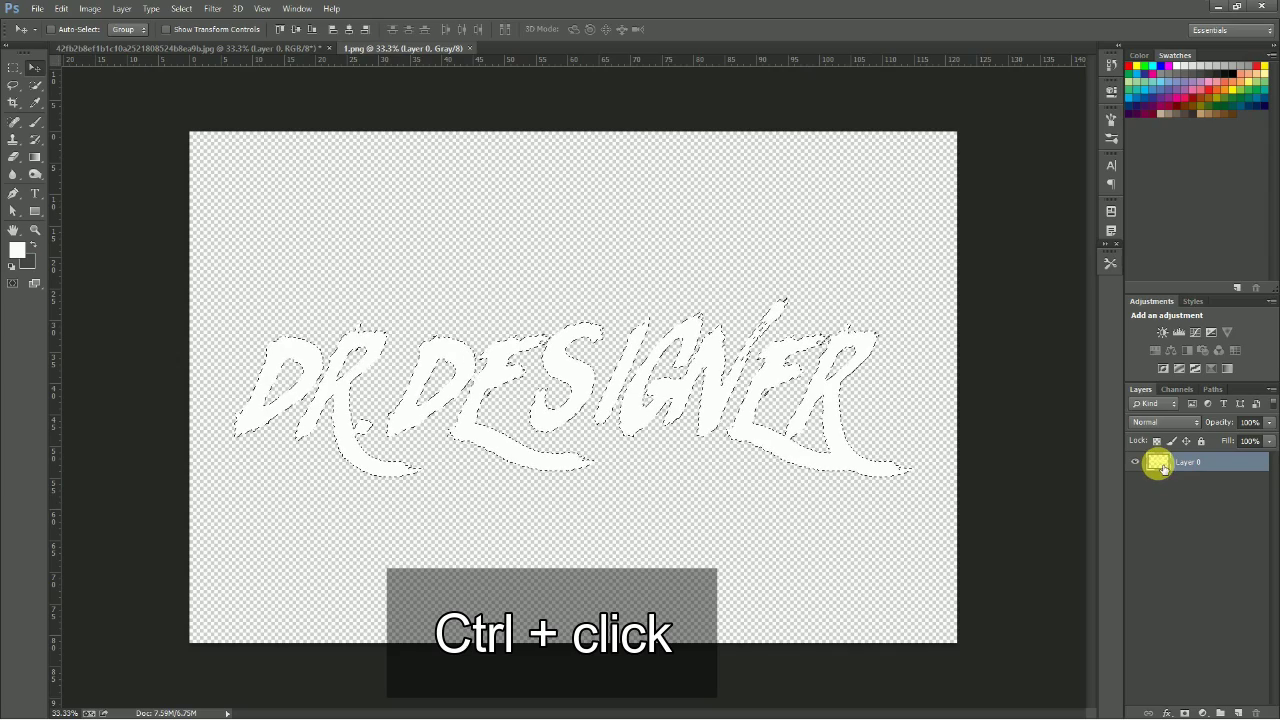
{"action": "key", "text": "ctrl+c"}
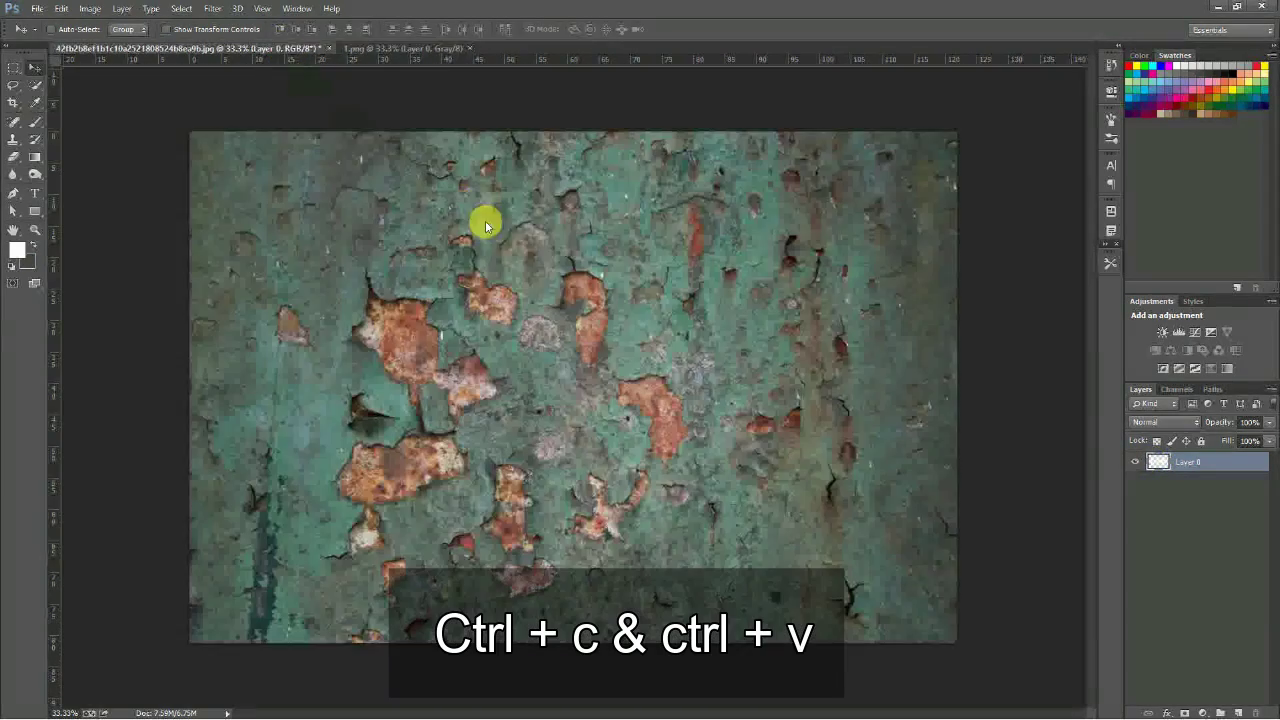
{"action": "left_click", "coordinate": [286, 48]}
{"action": "key", "text": "ctrl+v"}
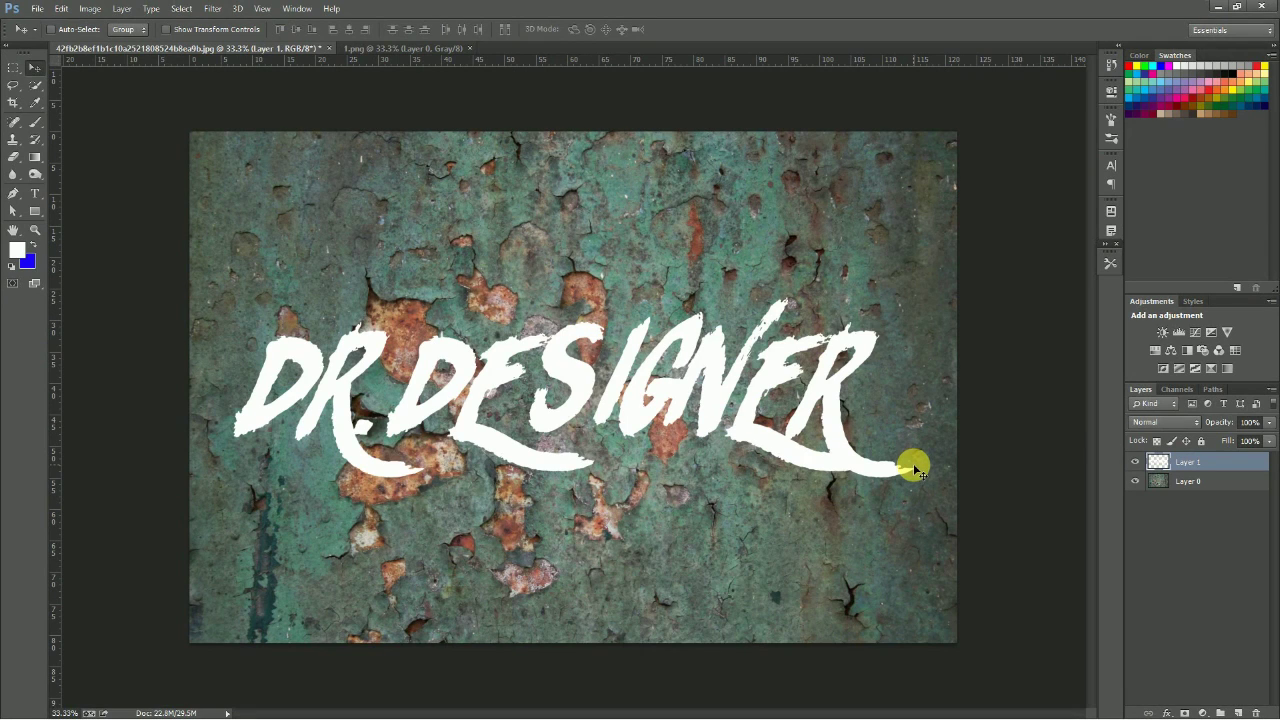
Step: Scale the pasted logo down to about 82% around its centre
{"action": "key", "text": "ctrl+t"}
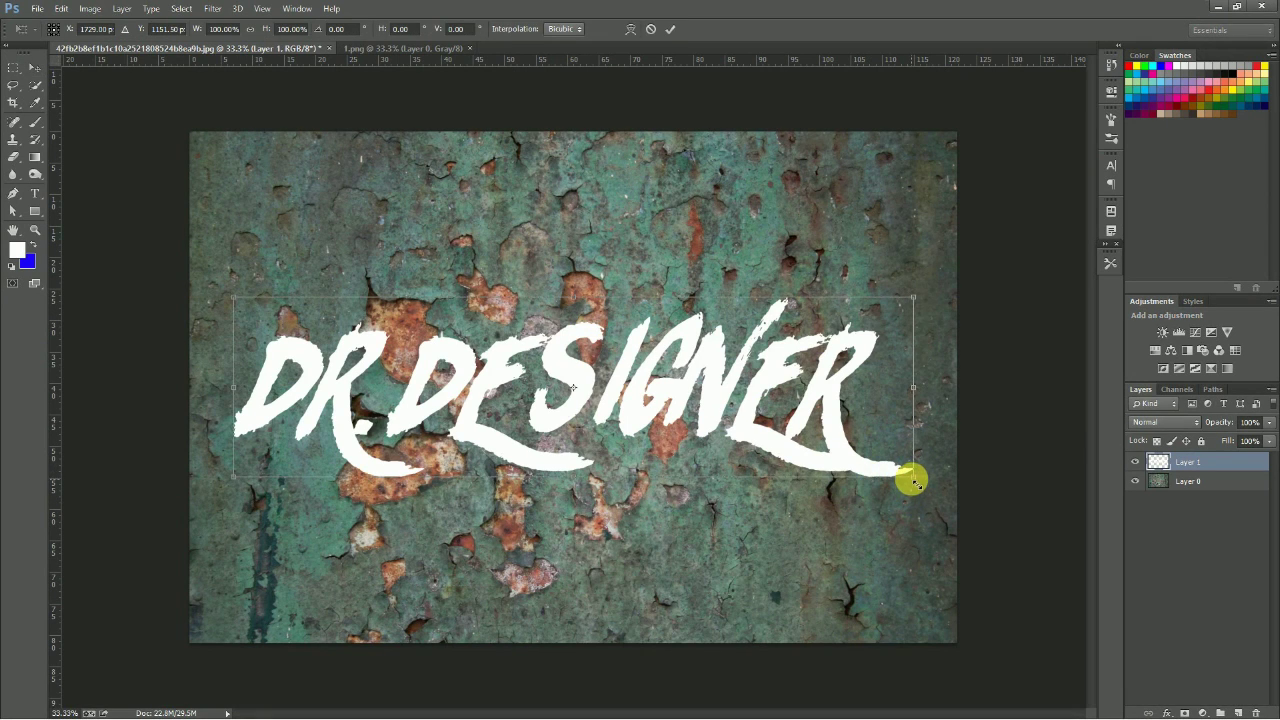
{"action": "left_click_drag", "start_coordinate": [913, 476], "coordinate": [868, 468]}
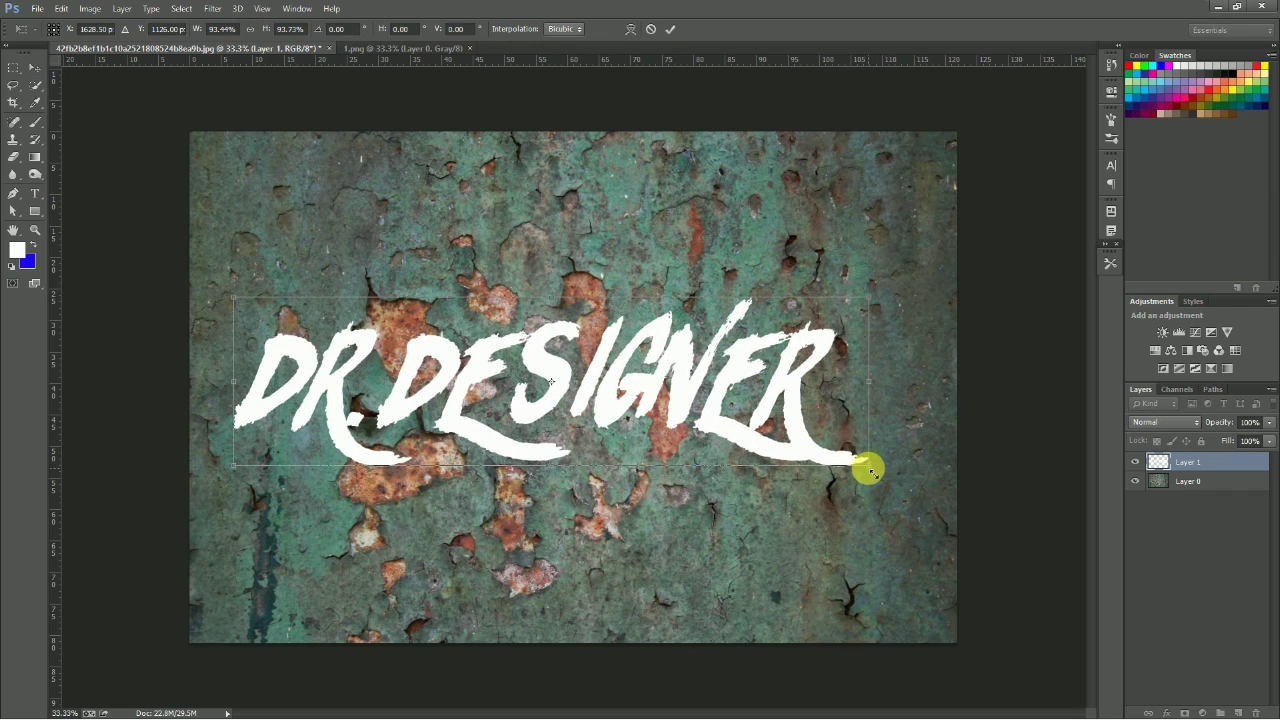
{"action": "key", "text": "ctrl+z"}
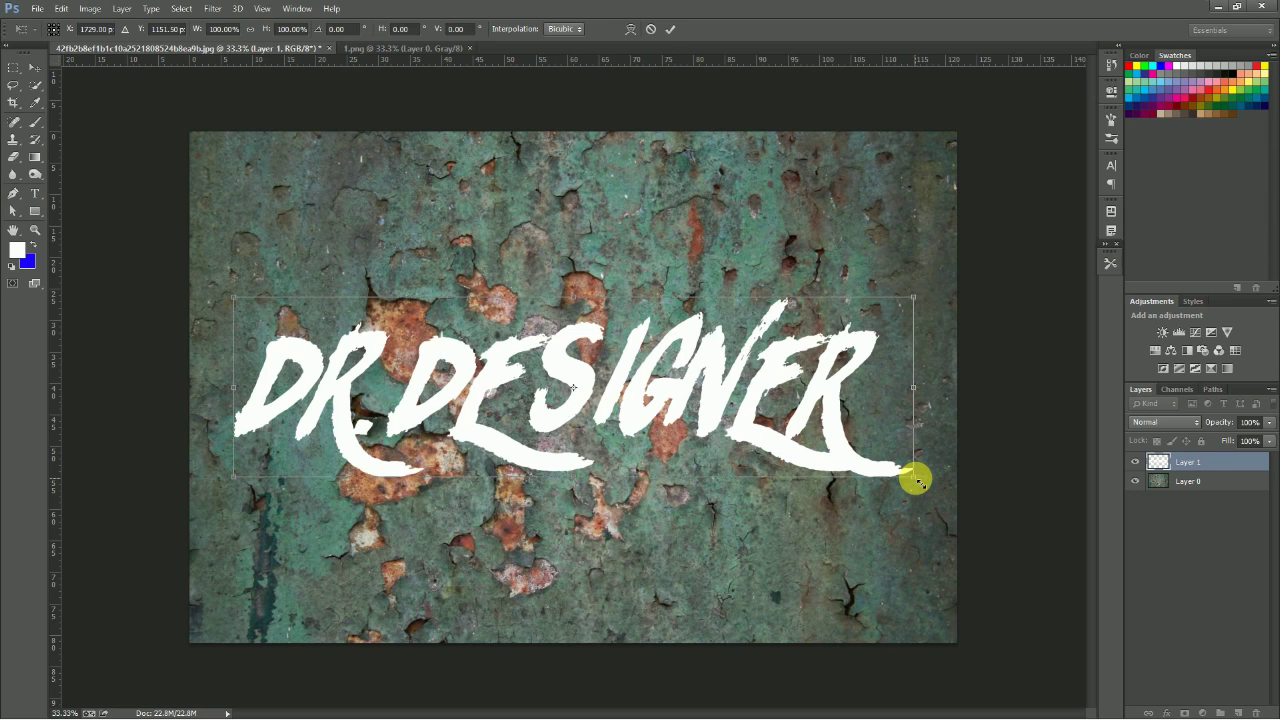
{"action": "left_click_drag", "start_coordinate": [918, 482], "coordinate": [859, 459]}
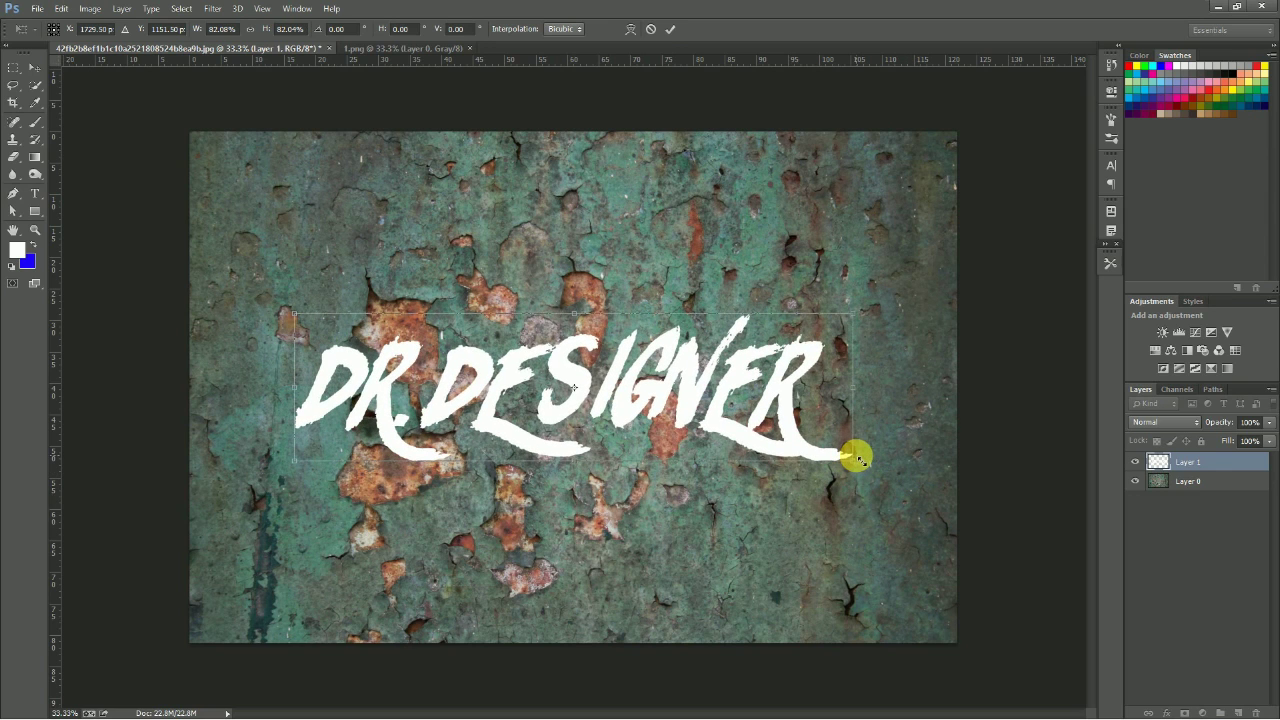
{"action": "key", "text": "Return"}
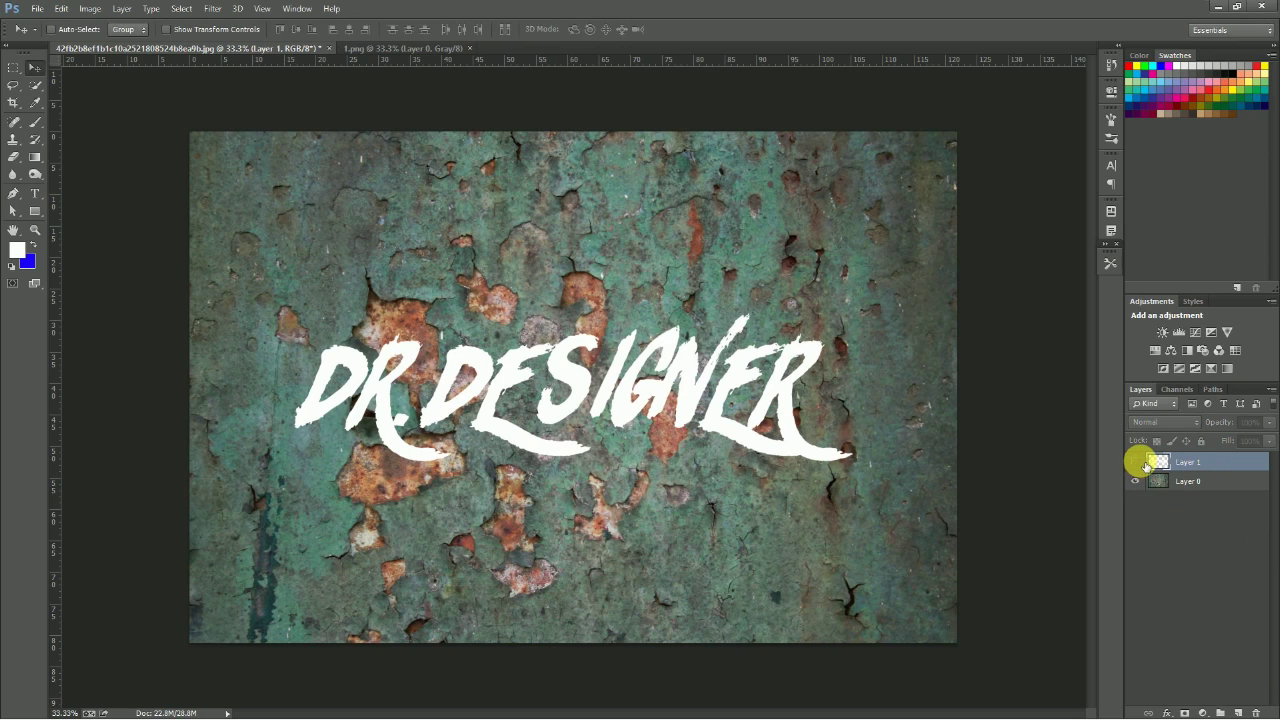
Step: Hide Layer 1, select Layer 0, and duplicate the Blue channel as a channel named 'textur'
{"action": "left_click", "coordinate": [1135, 462]}
{"action": "left_click", "coordinate": [1180, 482]}
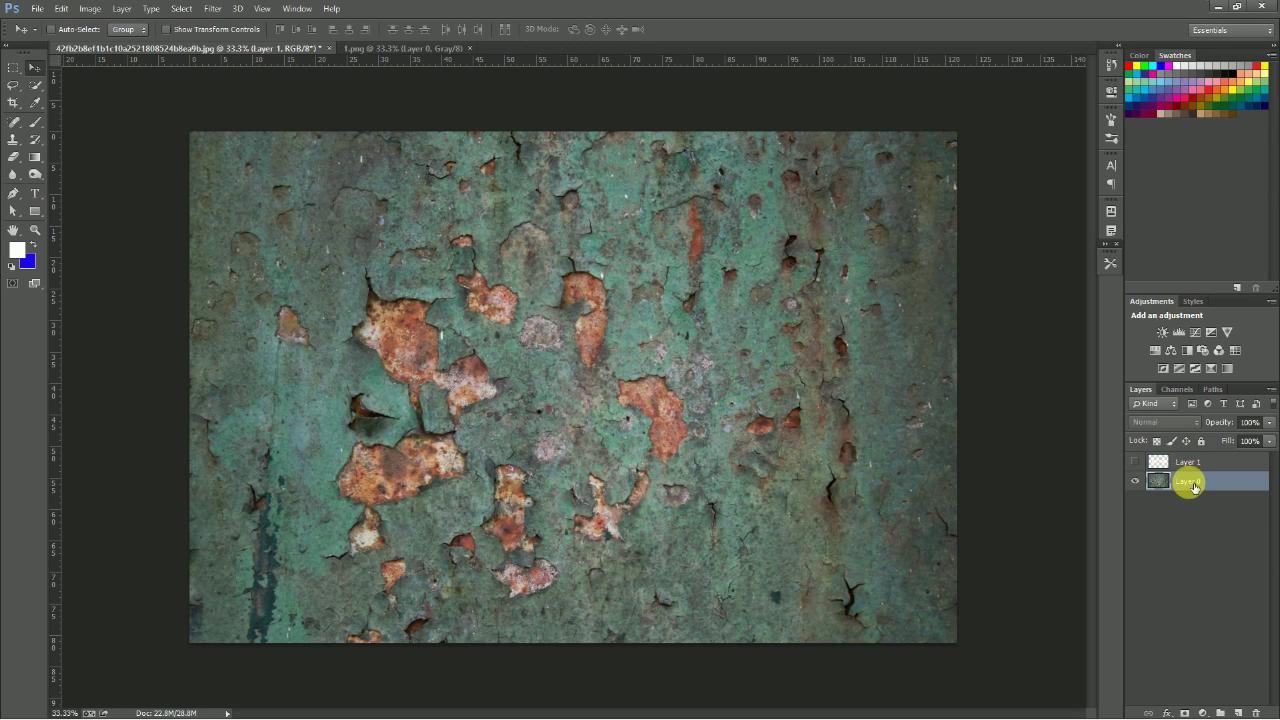
{"action": "left_click", "coordinate": [1175, 390]}
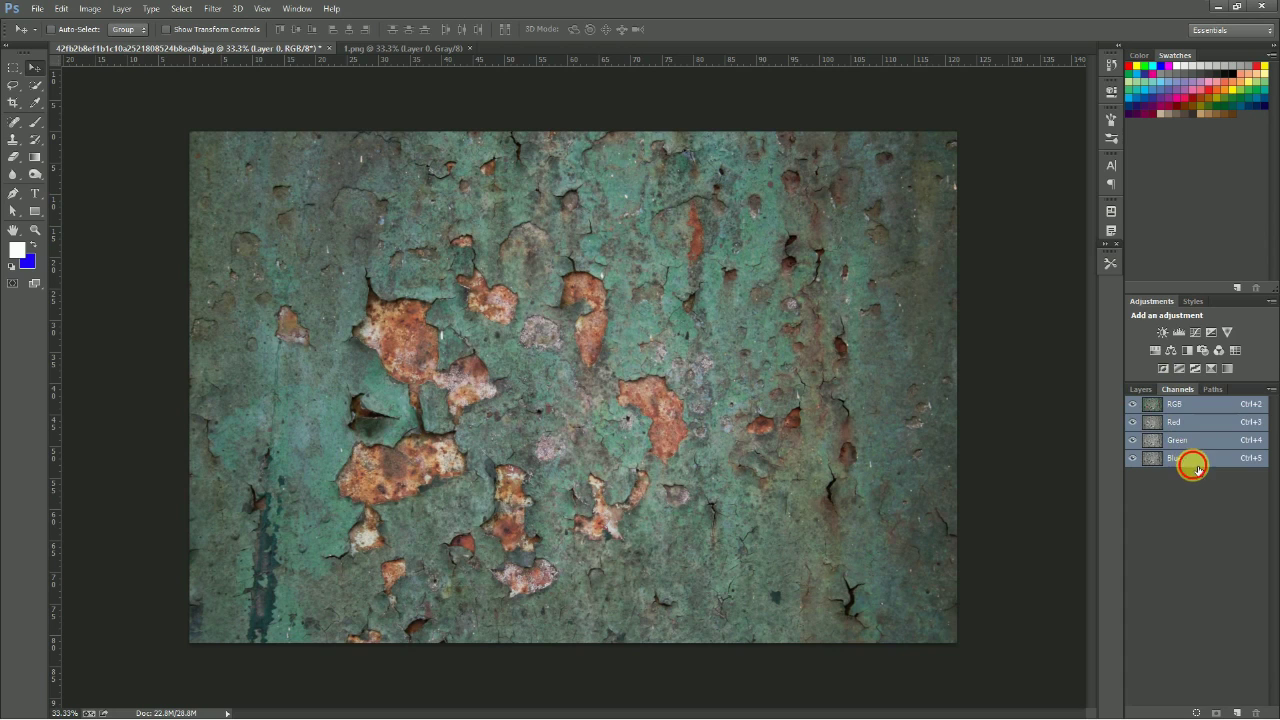
{"action": "left_click_drag", "start_coordinate": [1197, 467], "coordinate": [1236, 634]}
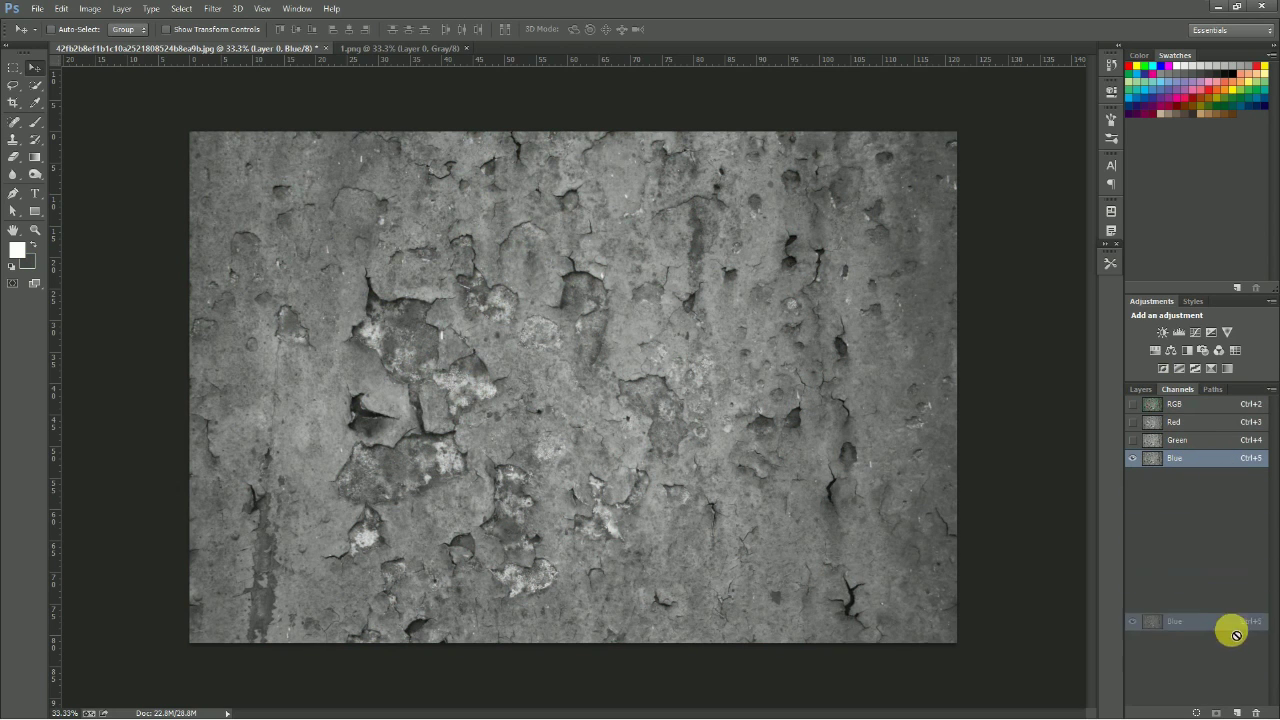
{"action": "left_click_drag", "start_coordinate": [1236, 634], "coordinate": [1237, 712]}
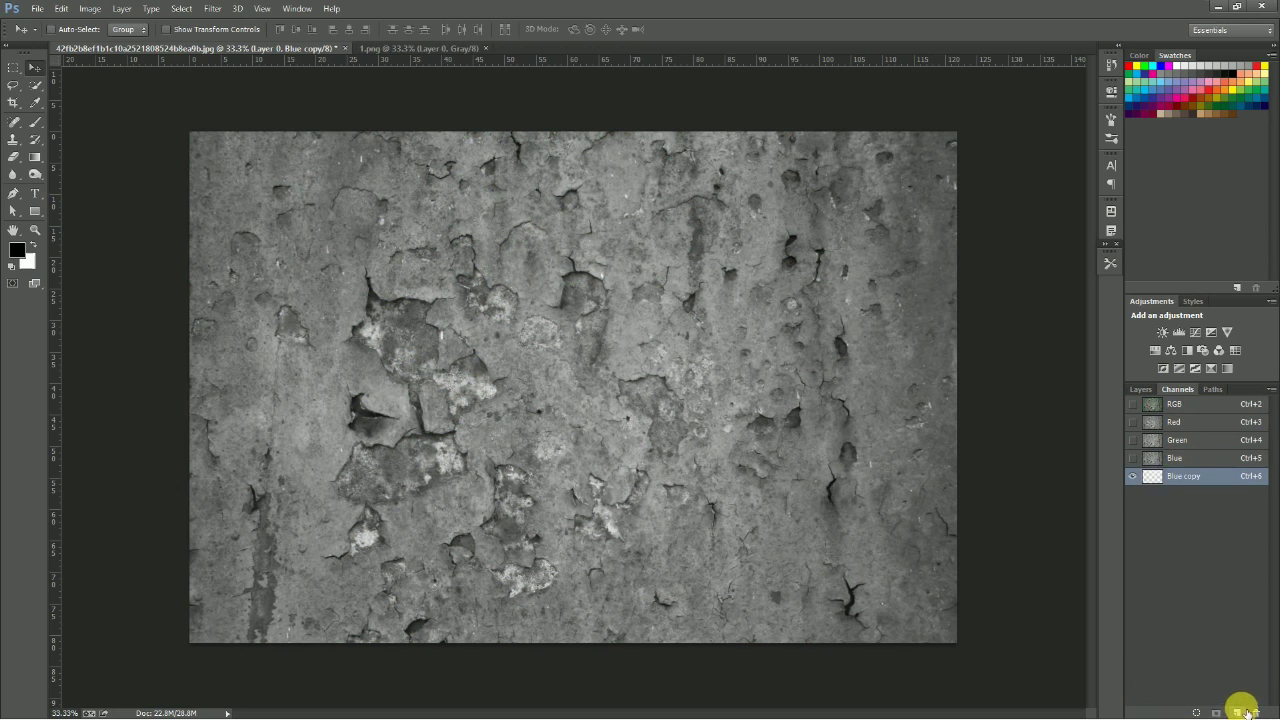
{"action": "double_click", "coordinate": [1194, 479]}
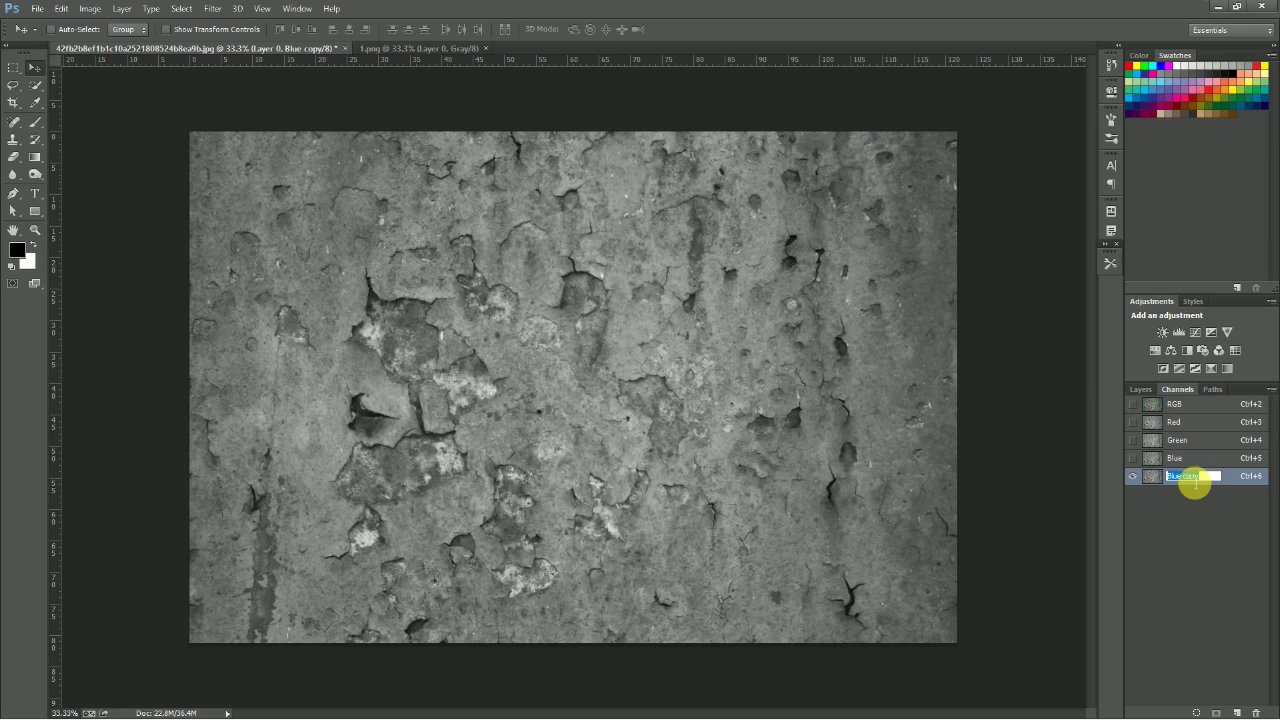
{"action": "type", "text": "textur"}
{"action": "key", "text": "Return"}
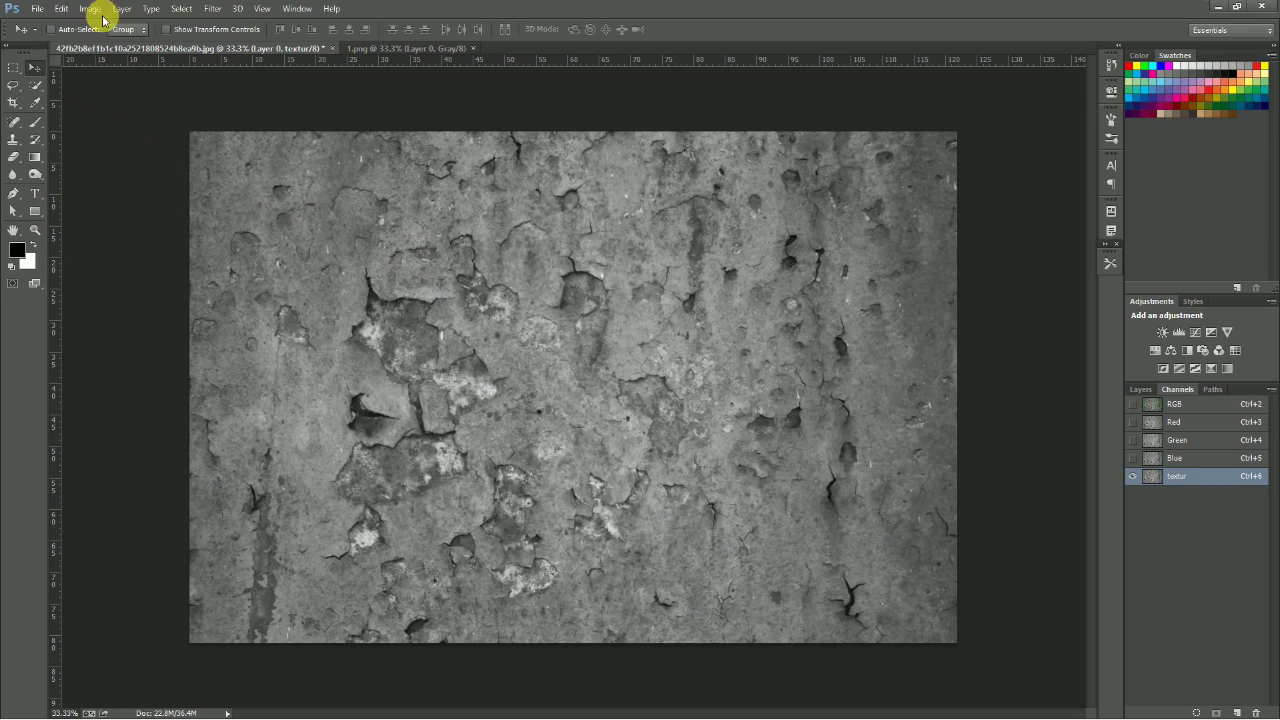
Step: Apply Levels to the textur channel with black input 75 and white input 113
{"action": "left_click", "coordinate": [92, 9]}
{"action": "mouse_move", "coordinate": [117, 49]}
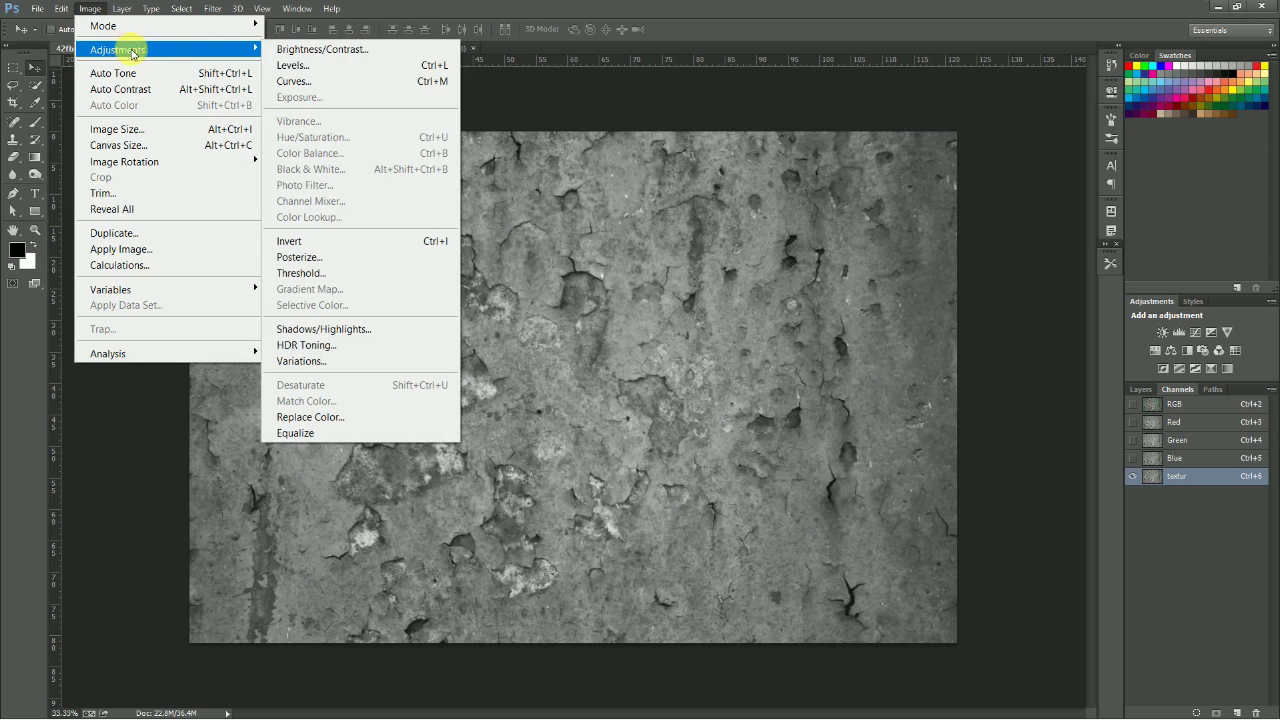
{"action": "left_click", "coordinate": [289, 68]}
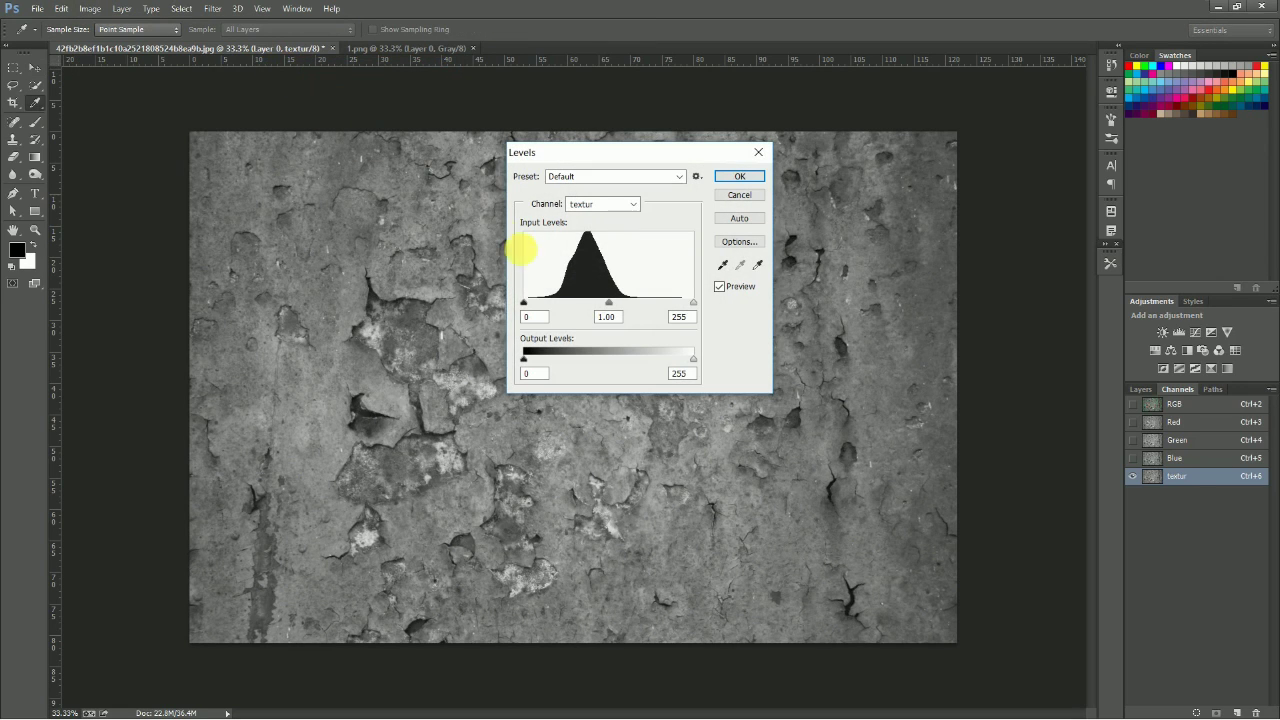
{"action": "left_click_drag", "start_coordinate": [524, 305], "coordinate": [566, 307]}
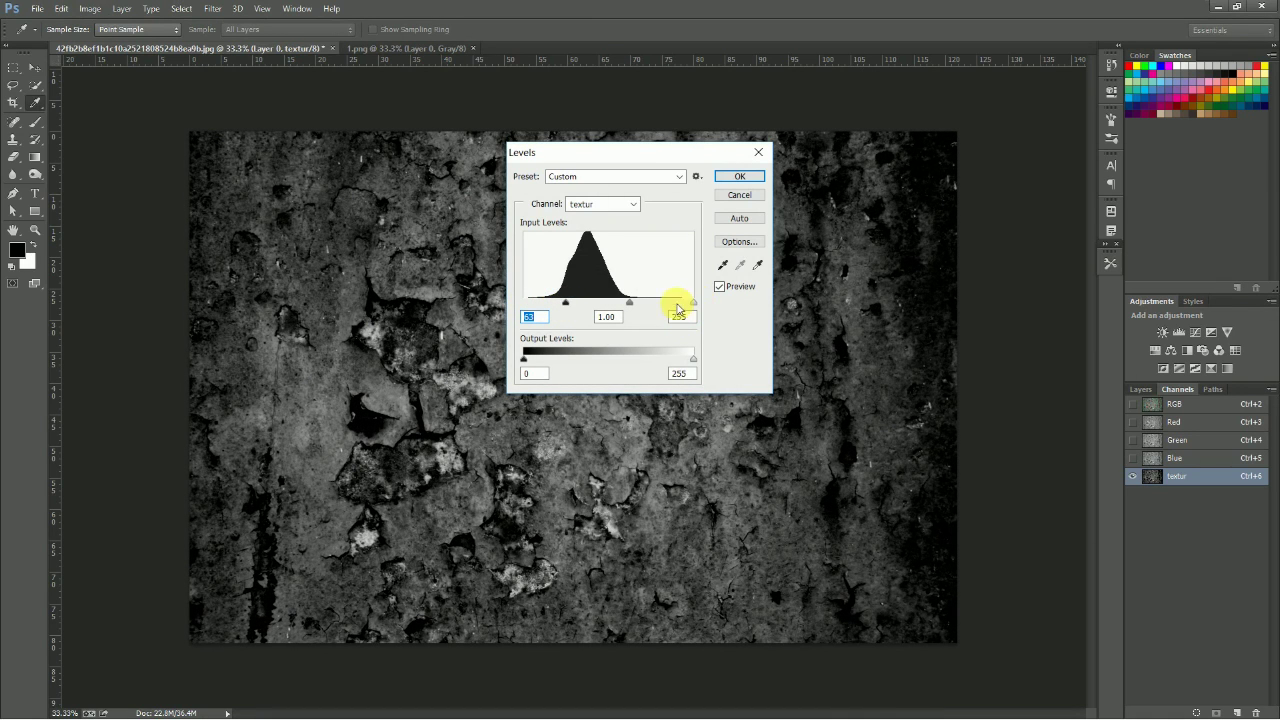
{"action": "mouse_move", "coordinate": [694, 305]}
{"action": "left_mouse_down"}
{"action": "mouse_move", "coordinate": [574, 309]}
{"action": "mouse_move", "coordinate": [597, 307]}
{"action": "left_mouse_up"}
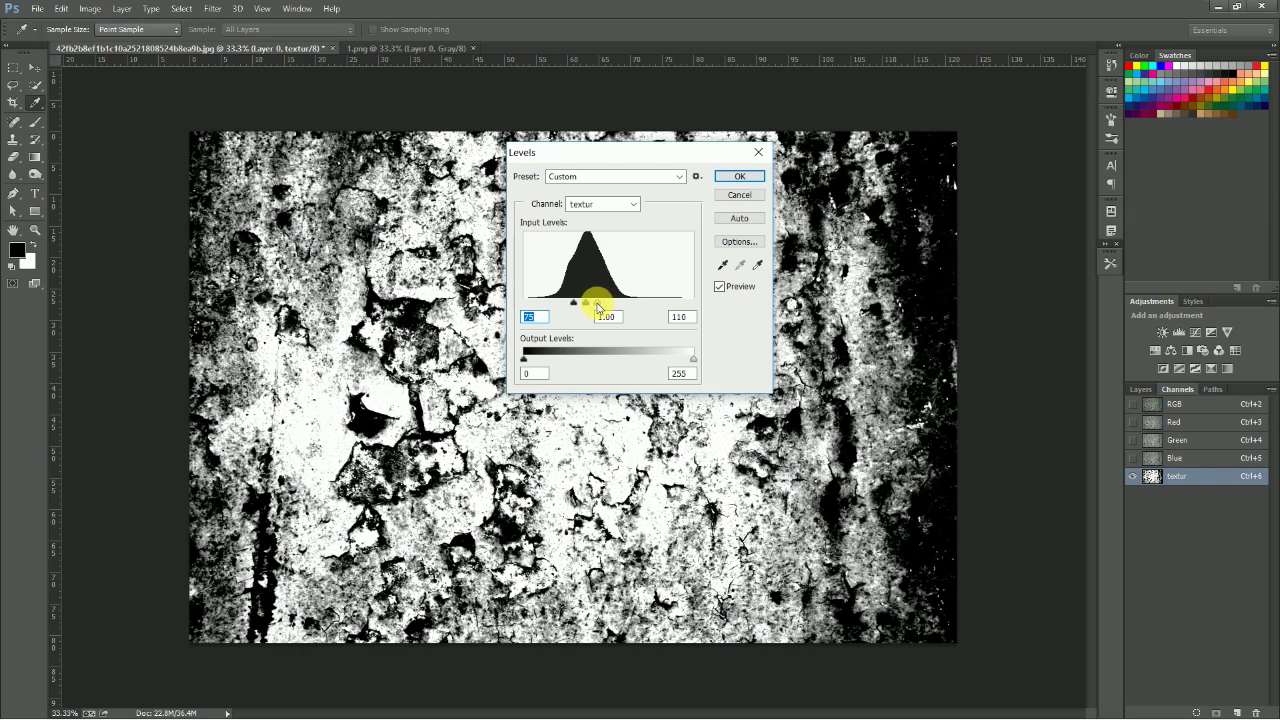
{"action": "left_click", "coordinate": [745, 178]}
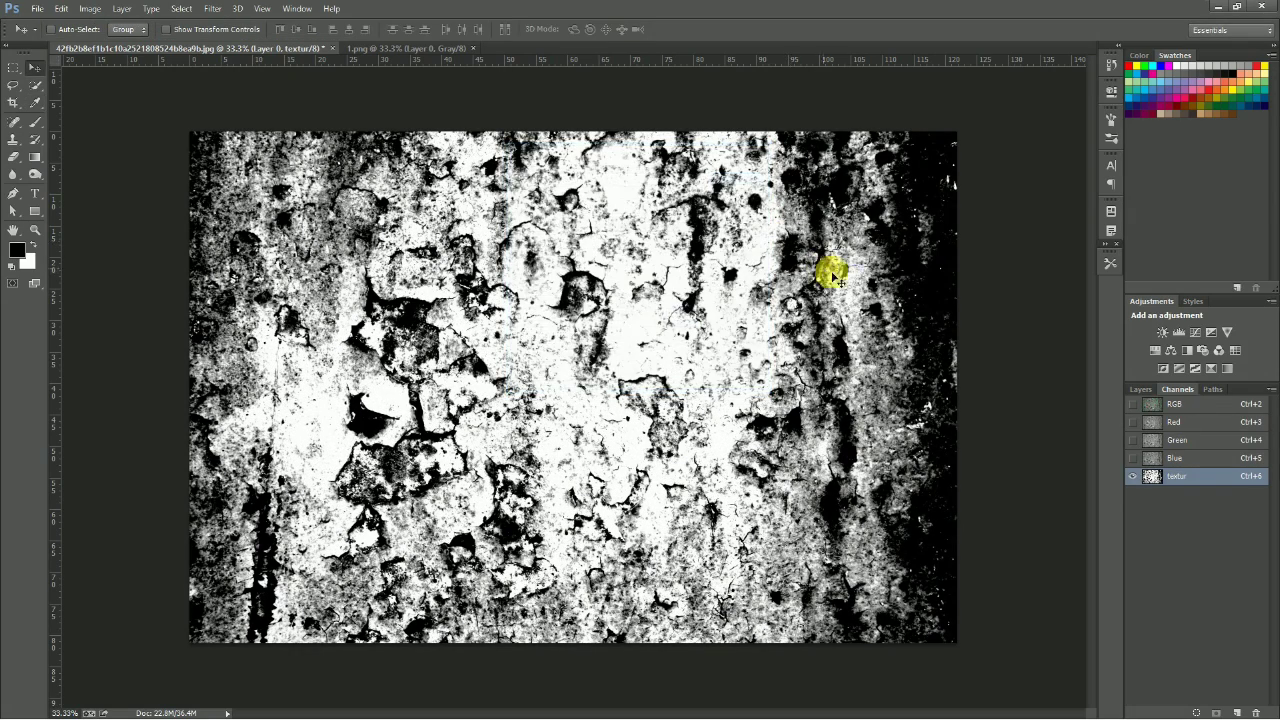
Step: Load the textur channel as a selection and use it as a layer mask on the visible logo layer
{"action": "left_click", "coordinate": [1153, 477], "text": "ctrl"}
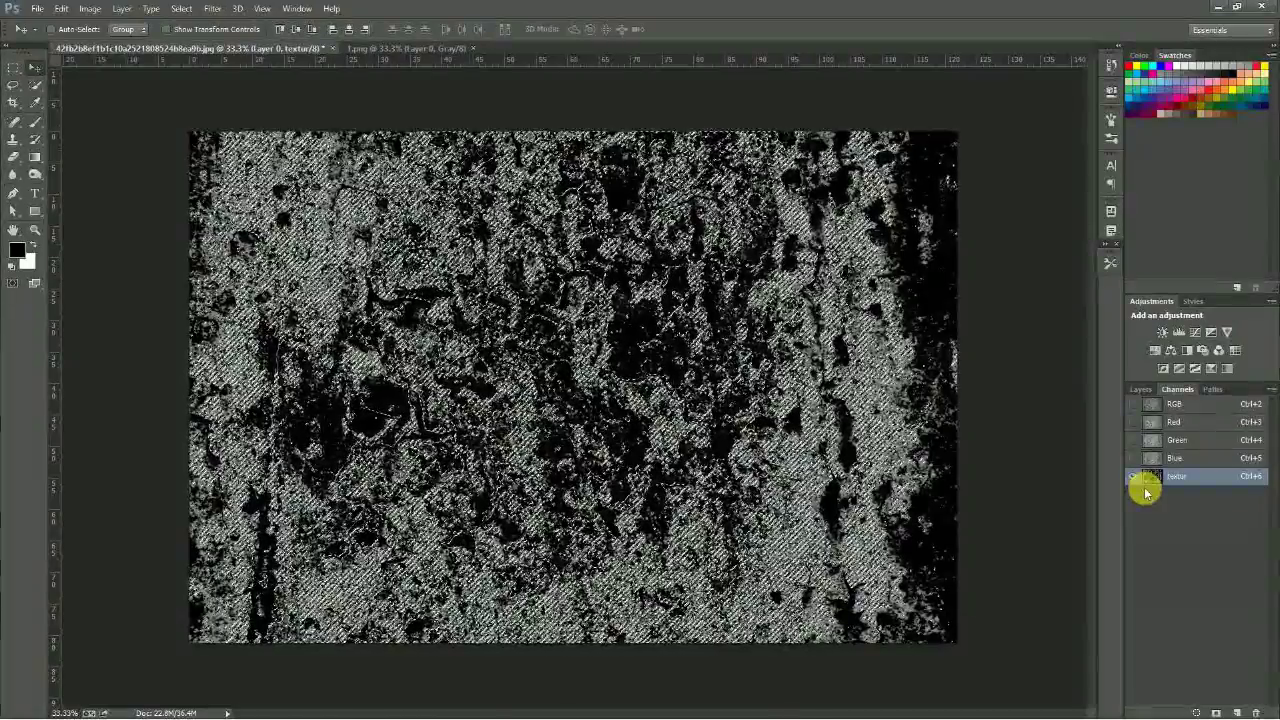
{"action": "left_click", "coordinate": [1160, 403]}
{"action": "left_click", "coordinate": [1140, 389]}
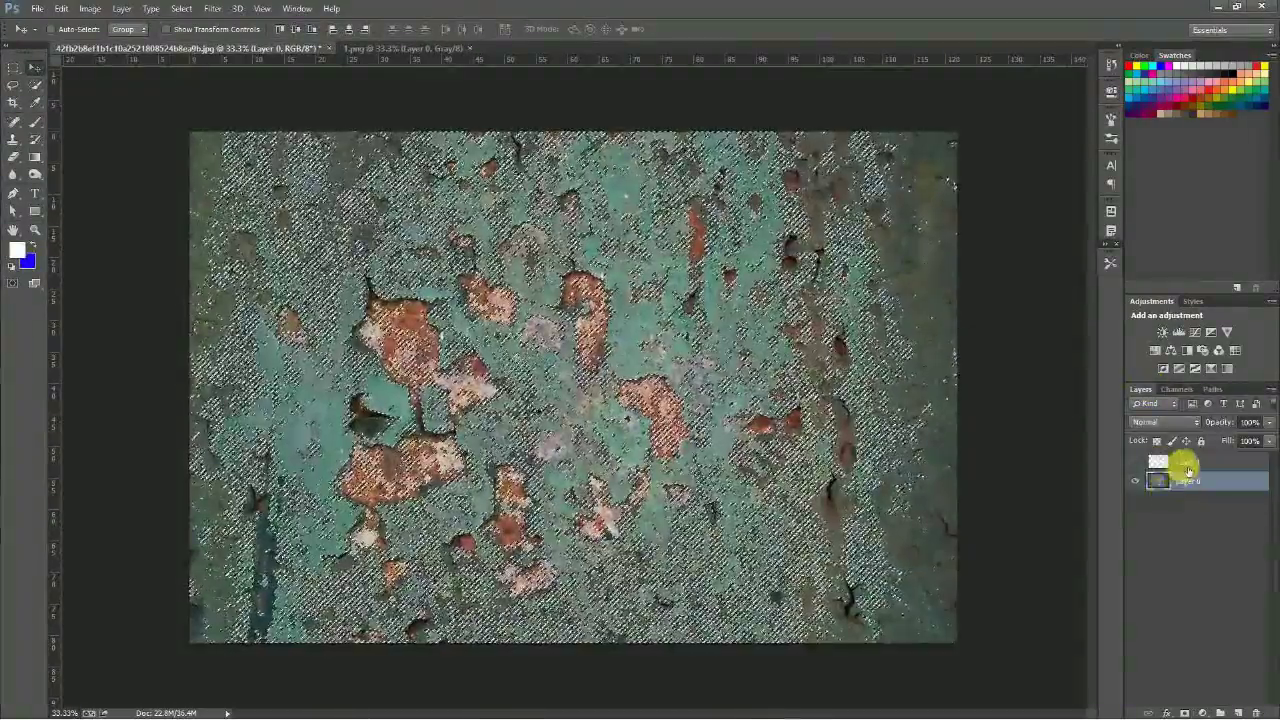
{"action": "key", "text": "ctrl+j"}
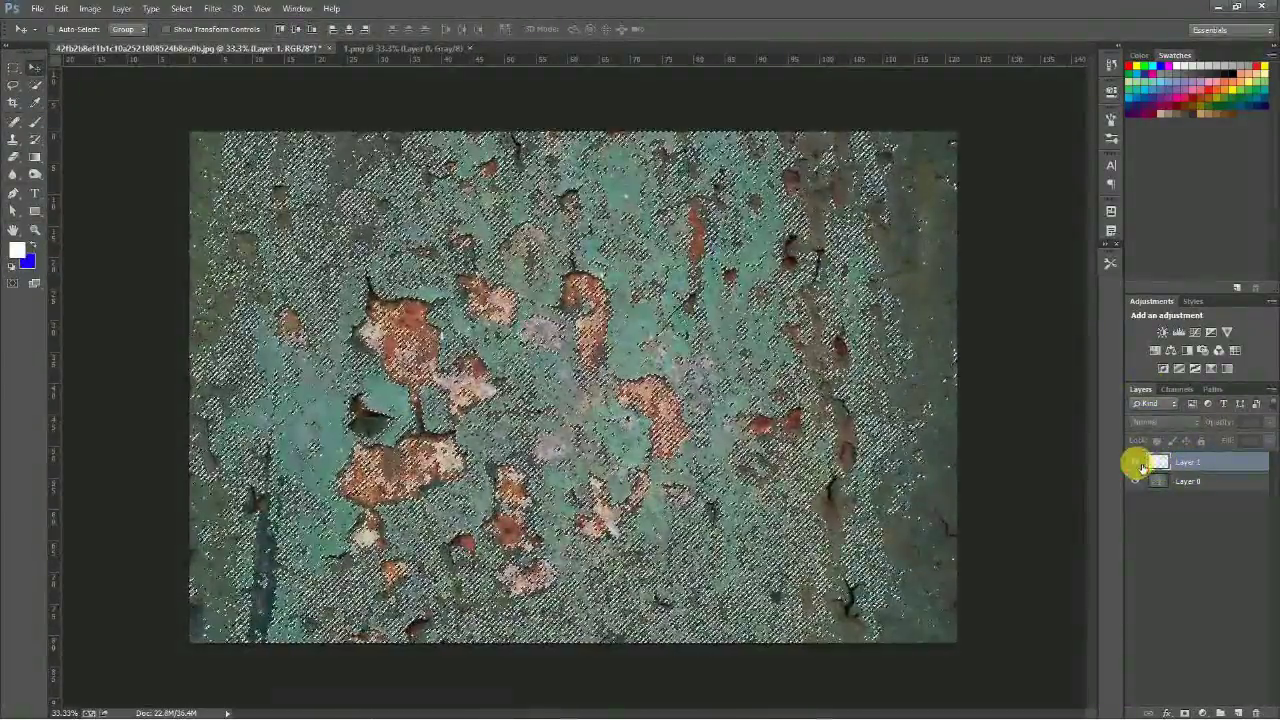
{"action": "left_click", "coordinate": [1135, 461]}
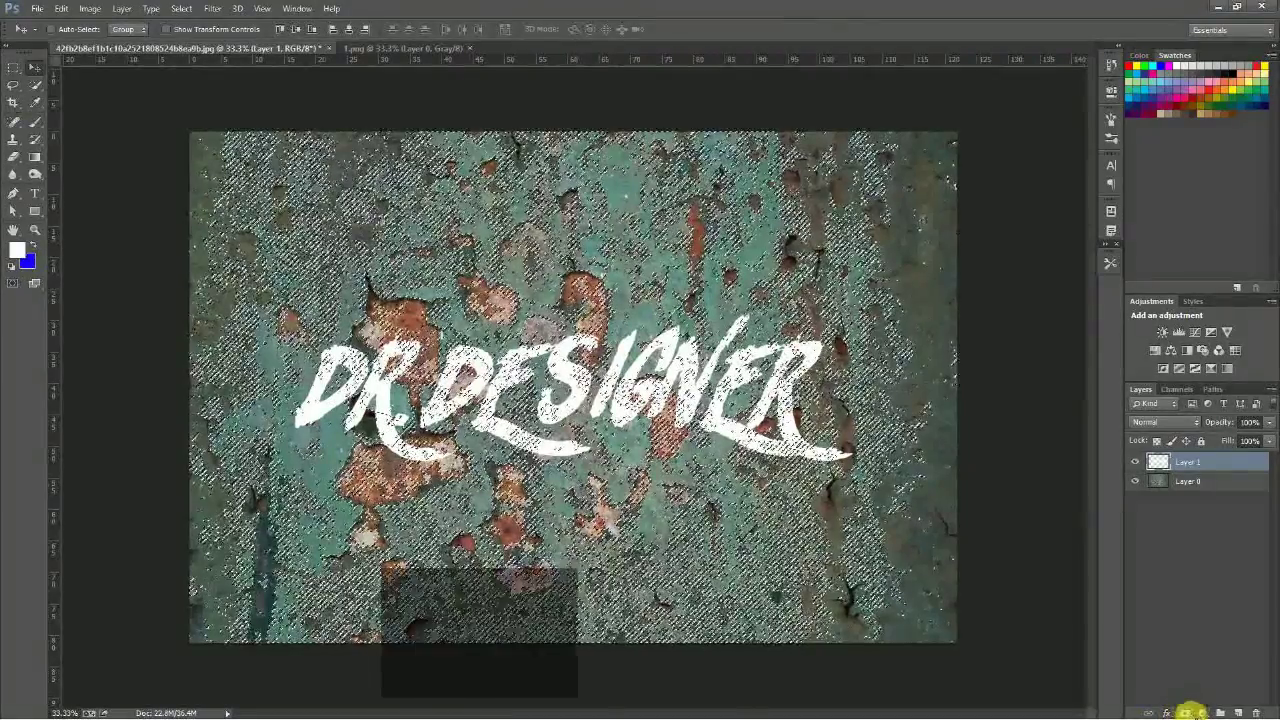
{"action": "left_click", "coordinate": [1184, 711]}
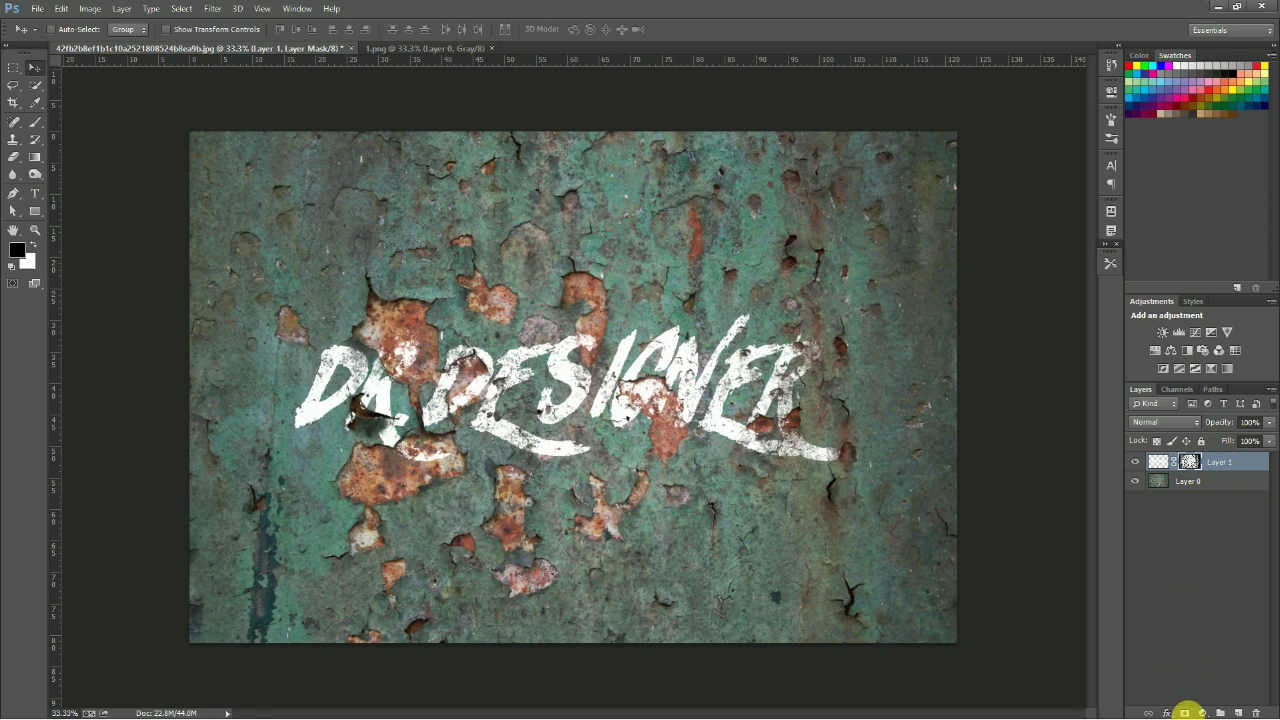
{"action": "left_click", "coordinate": [1200, 712]}
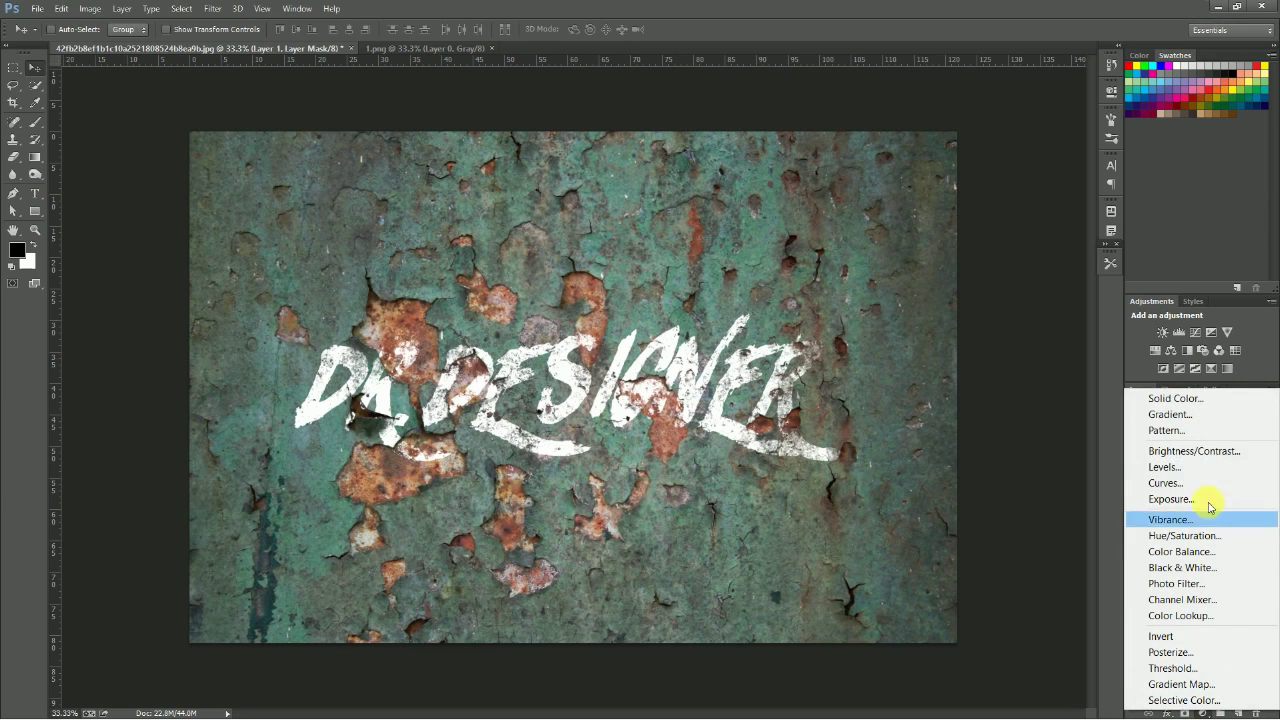
Step: Add a Brightness/Contrast adjustment layer set to Brightness 17 and Contrast 65
{"action": "left_click", "coordinate": [1200, 451]}
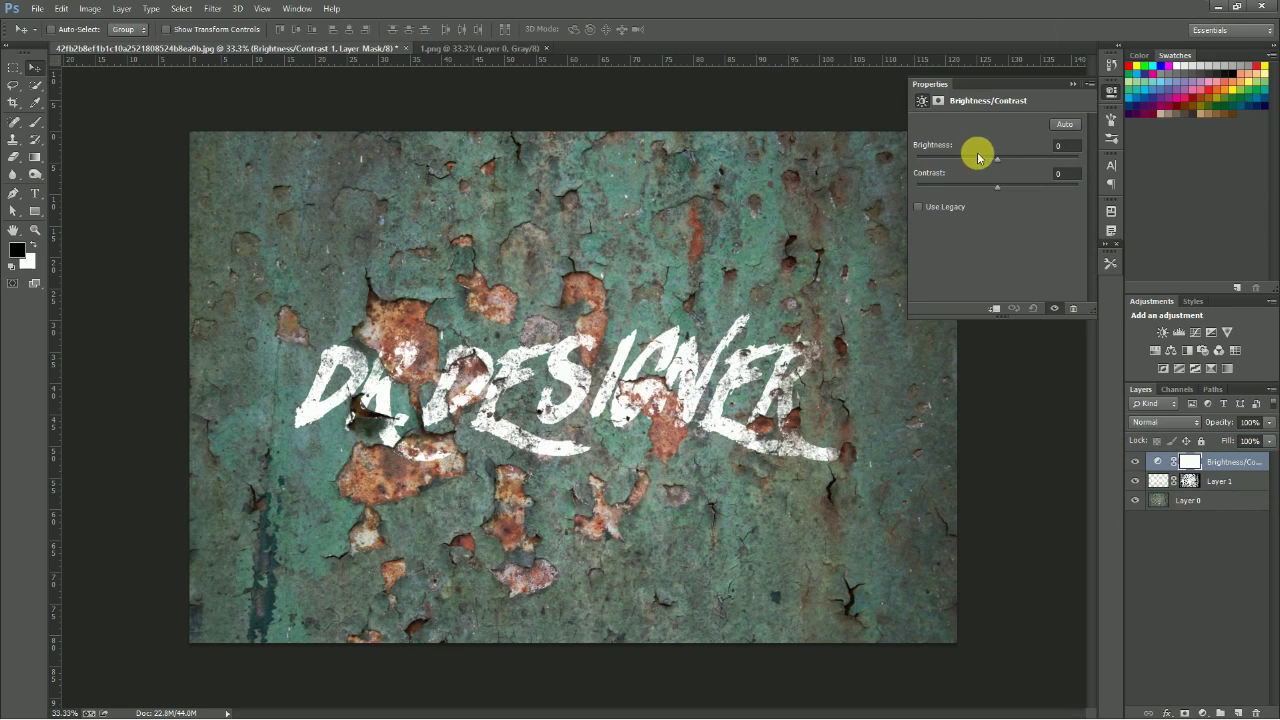
{"action": "mouse_move", "coordinate": [1001, 162]}
{"action": "left_mouse_down"}
{"action": "mouse_move", "coordinate": [1021, 166]}
{"action": "mouse_move", "coordinate": [1007, 166]}
{"action": "mouse_move", "coordinate": [1016, 189]}
{"action": "left_mouse_up"}
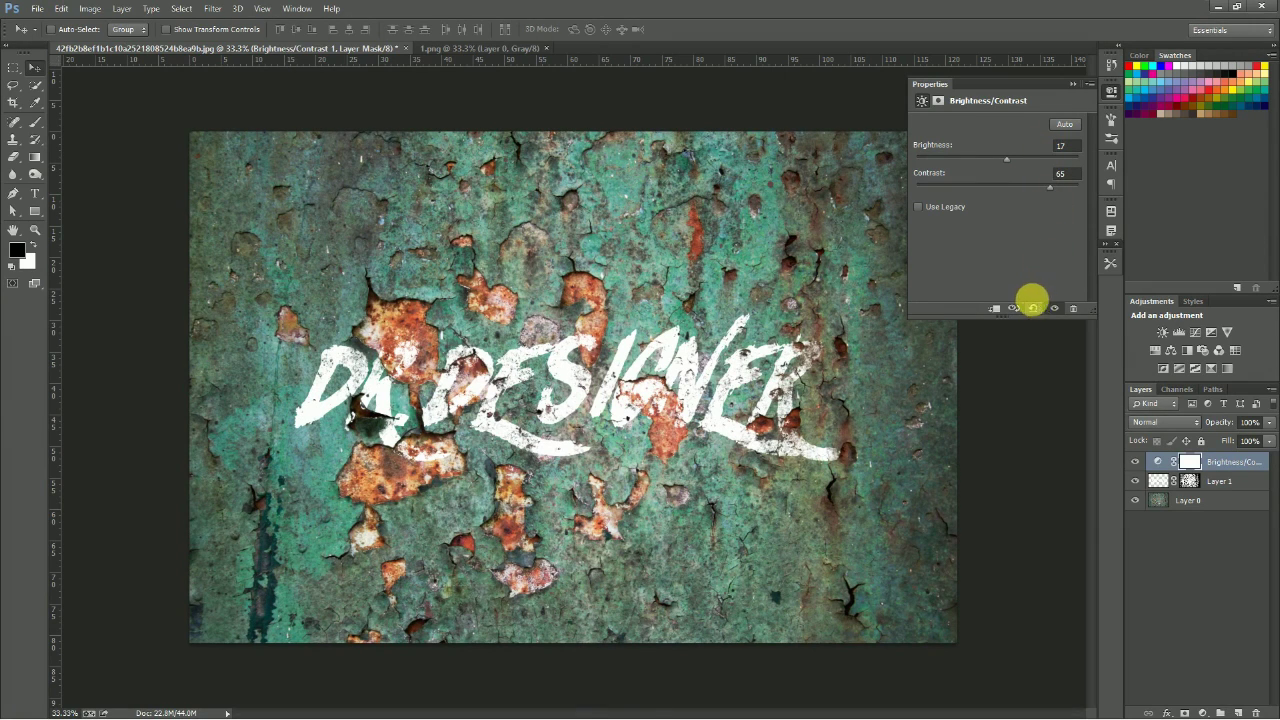
{"action": "left_click", "coordinate": [1072, 88]}
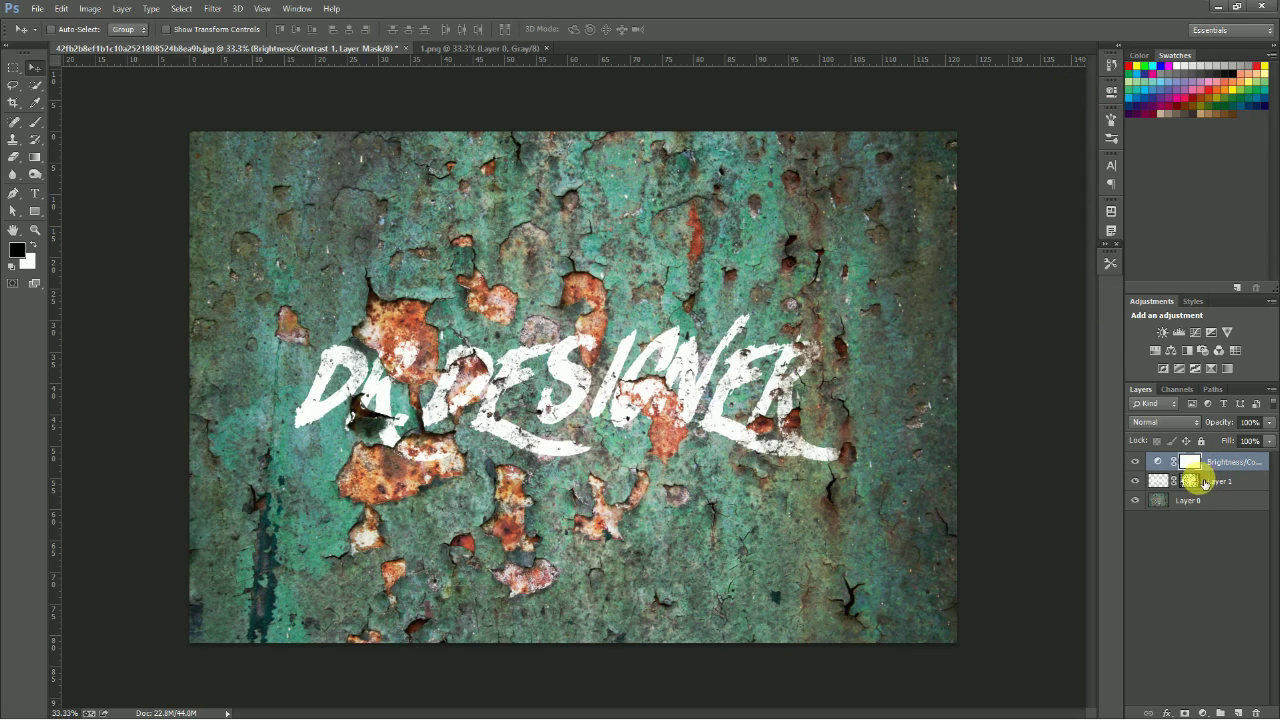
Step: Place the rainbow image 2 from New folder on the Desktop into the document
{"action": "left_click", "coordinate": [40, 9]}
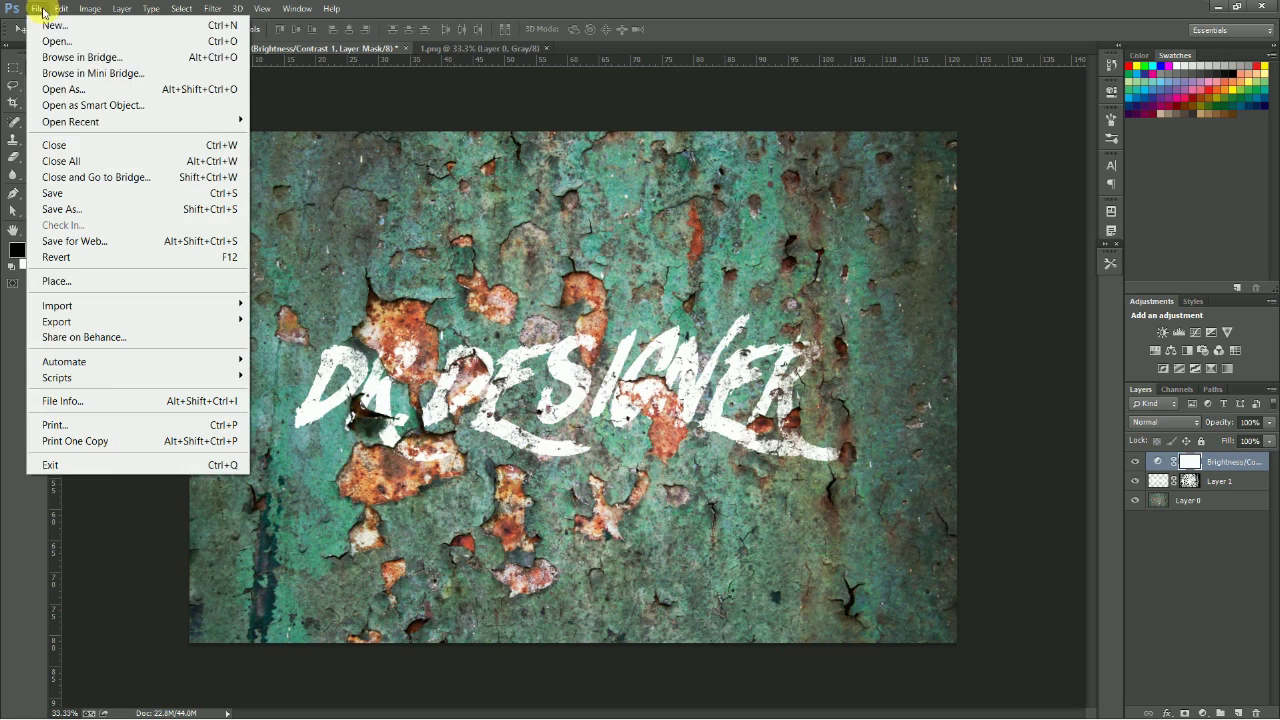
{"action": "left_click", "coordinate": [106, 283]}
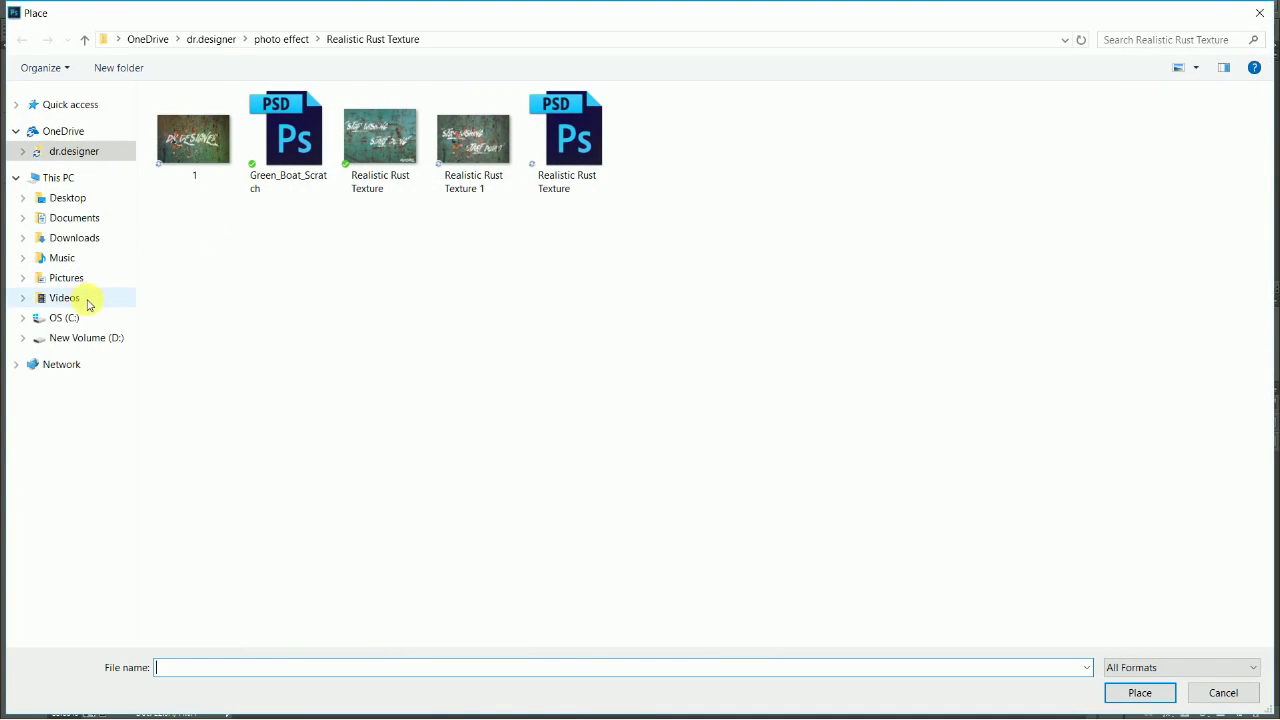
{"action": "left_click", "coordinate": [90, 200]}
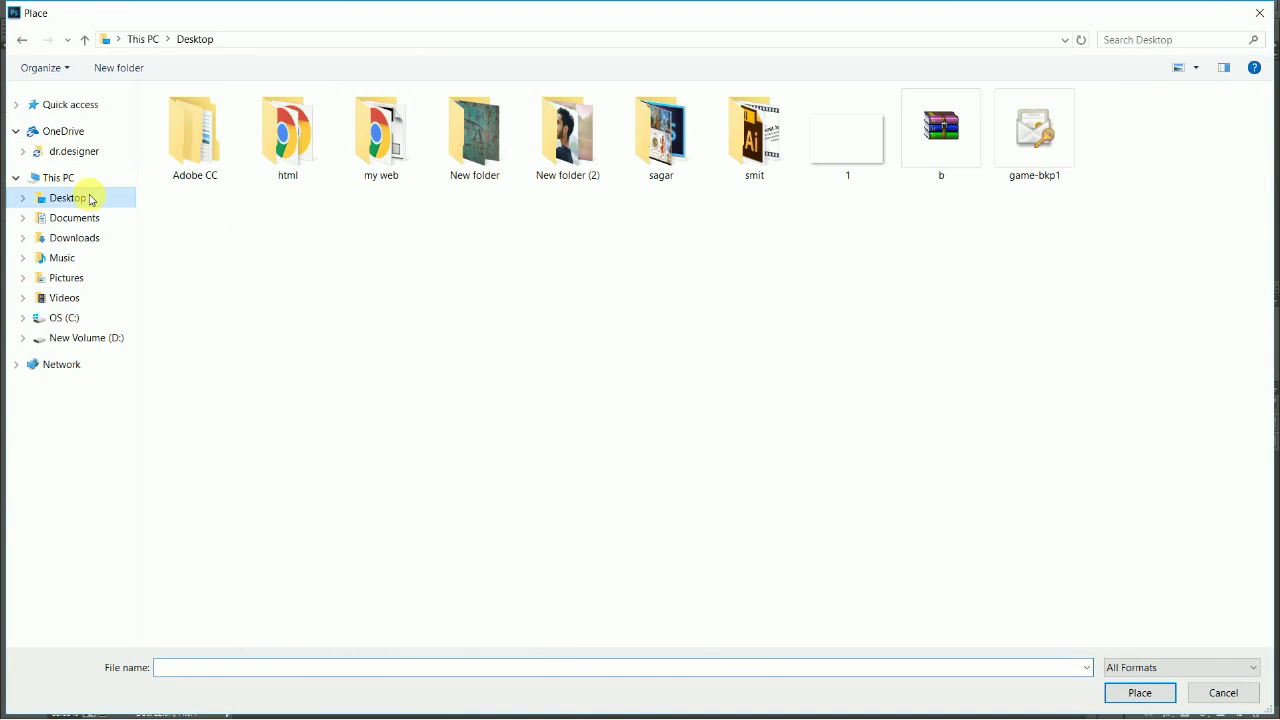
{"action": "left_click", "coordinate": [455, 138]}
{"action": "double_click", "coordinate": [455, 138]}
{"action": "left_click", "coordinate": [286, 236]}
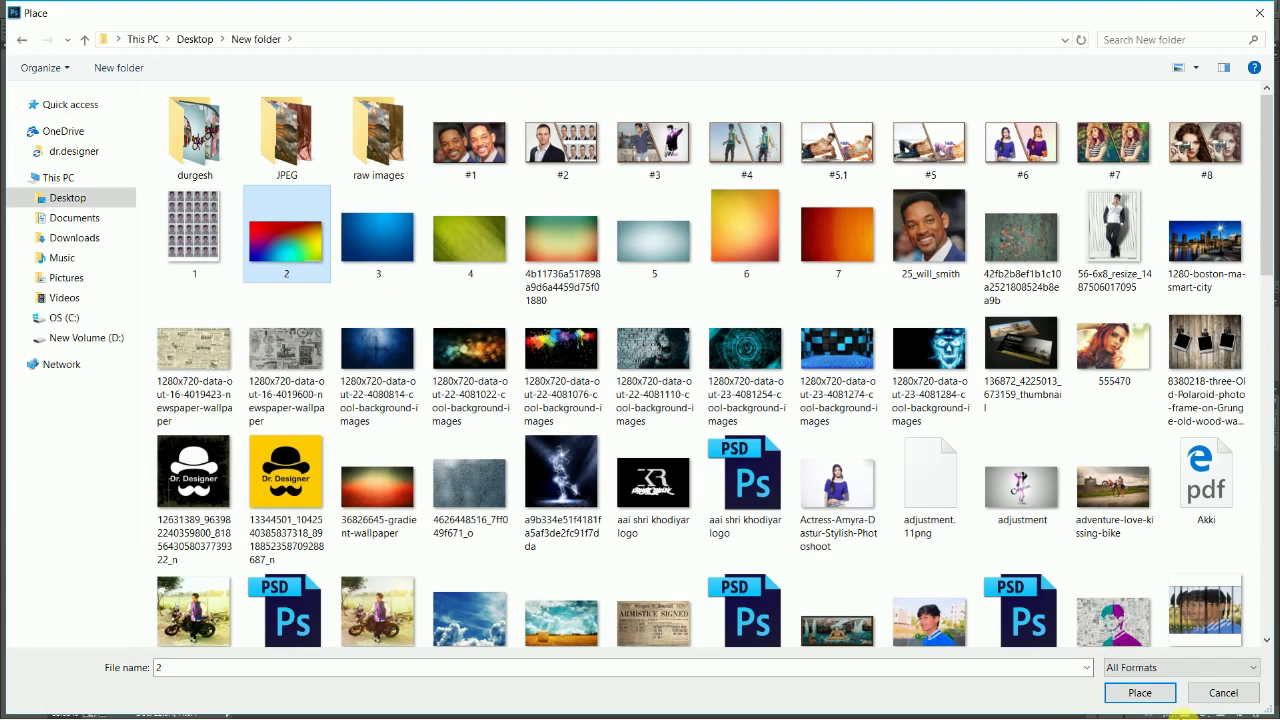
{"action": "left_click", "coordinate": [1138, 692]}
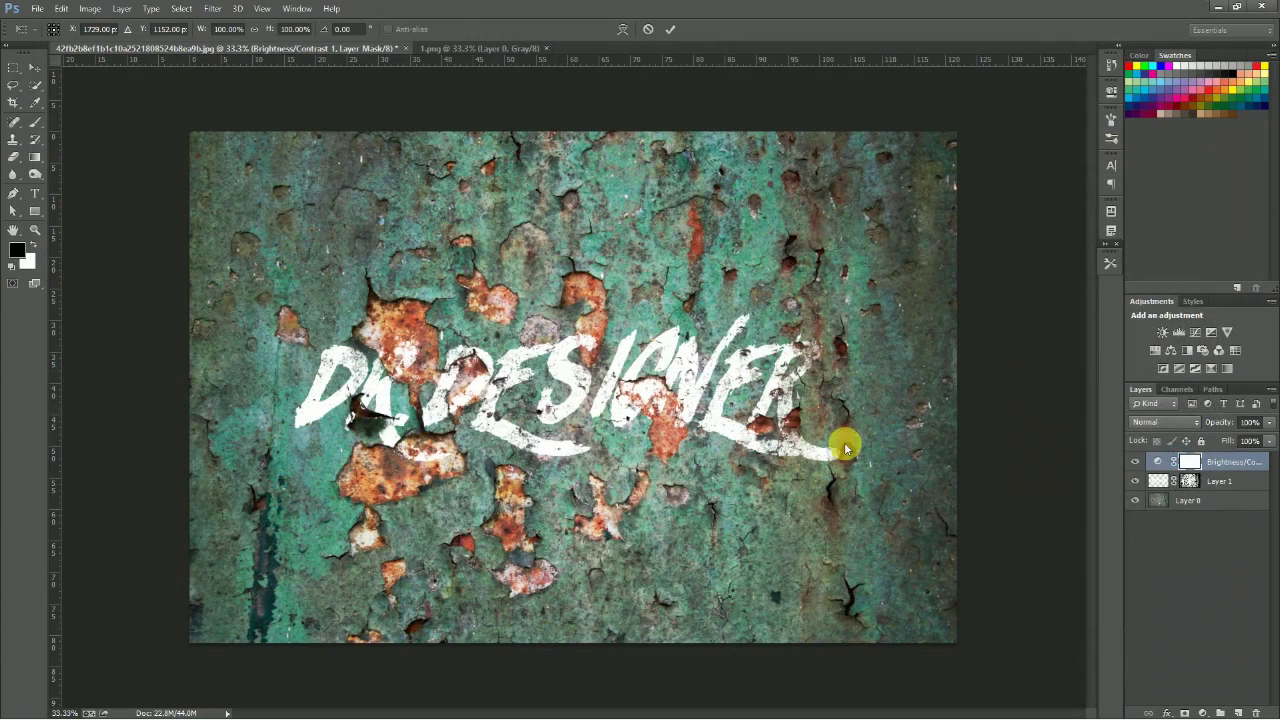
Step: Stretch the placed rainbow image to cover the whole canvas
{"action": "mouse_move", "coordinate": [597, 397]}
{"action": "left_mouse_down"}
{"action": "mouse_move", "coordinate": [233, 160]}
{"action": "mouse_move", "coordinate": [1066, 714]}
{"action": "left_mouse_up"}
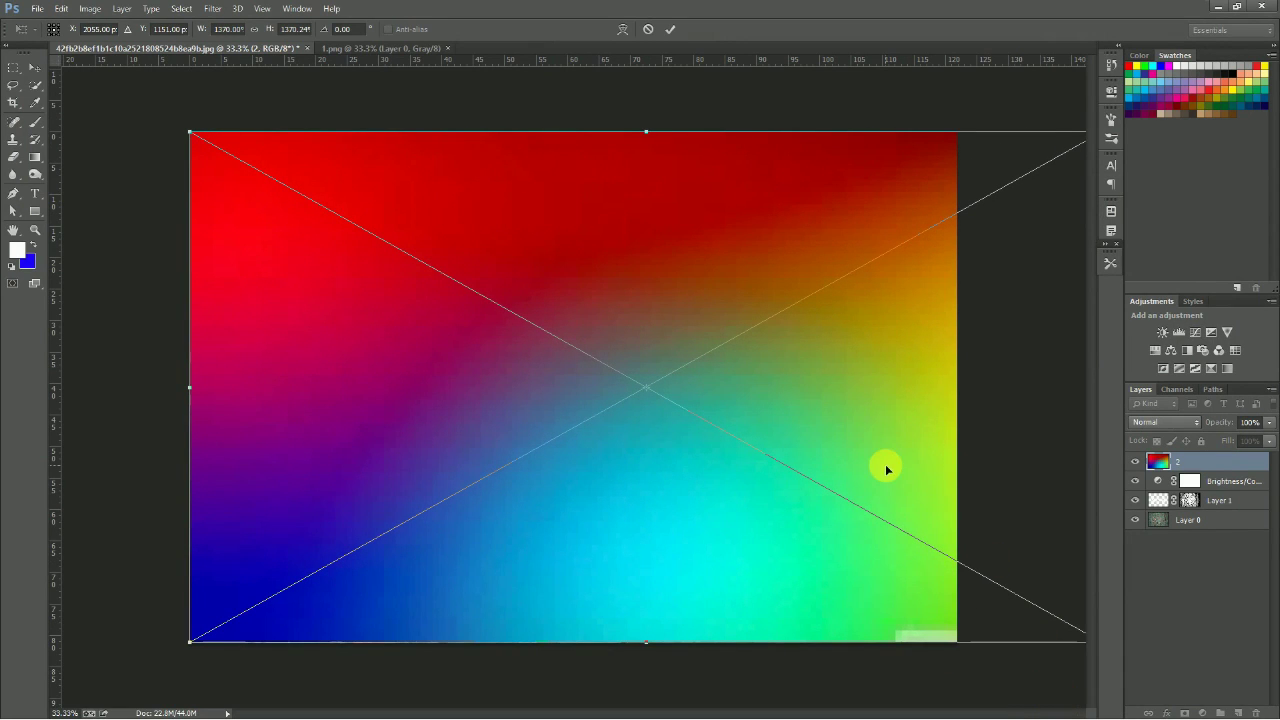
{"action": "left_click_drag", "start_coordinate": [884, 464], "coordinate": [801, 471]}
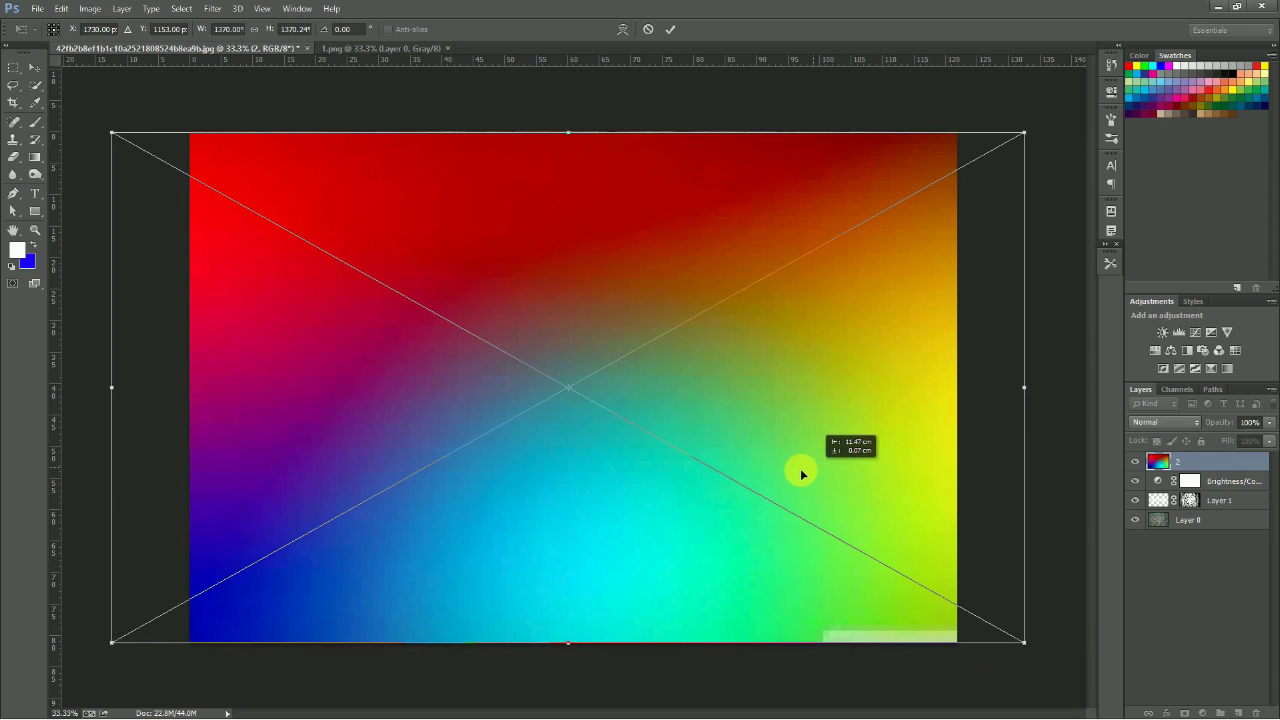
{"action": "key", "text": "Return"}
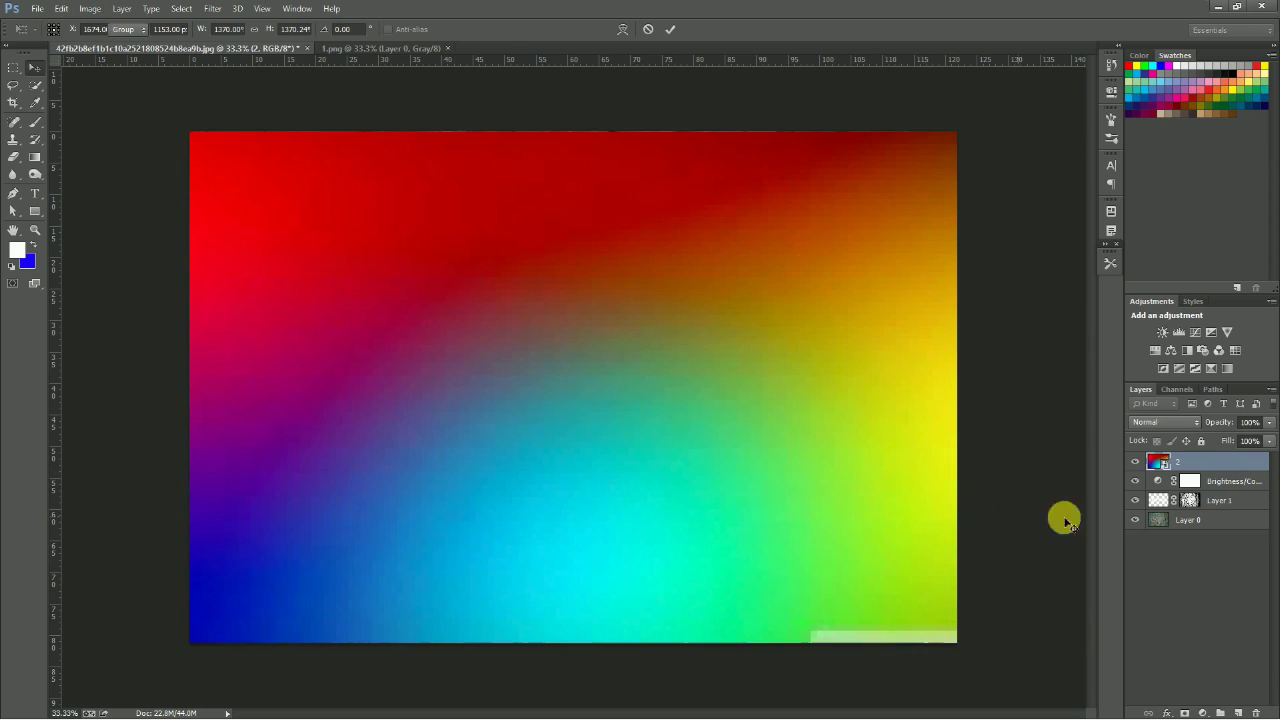
Step: Set rainbow layer 2 to Multiply blend mode at 25% opacity
{"action": "left_click", "coordinate": [1188, 422]}
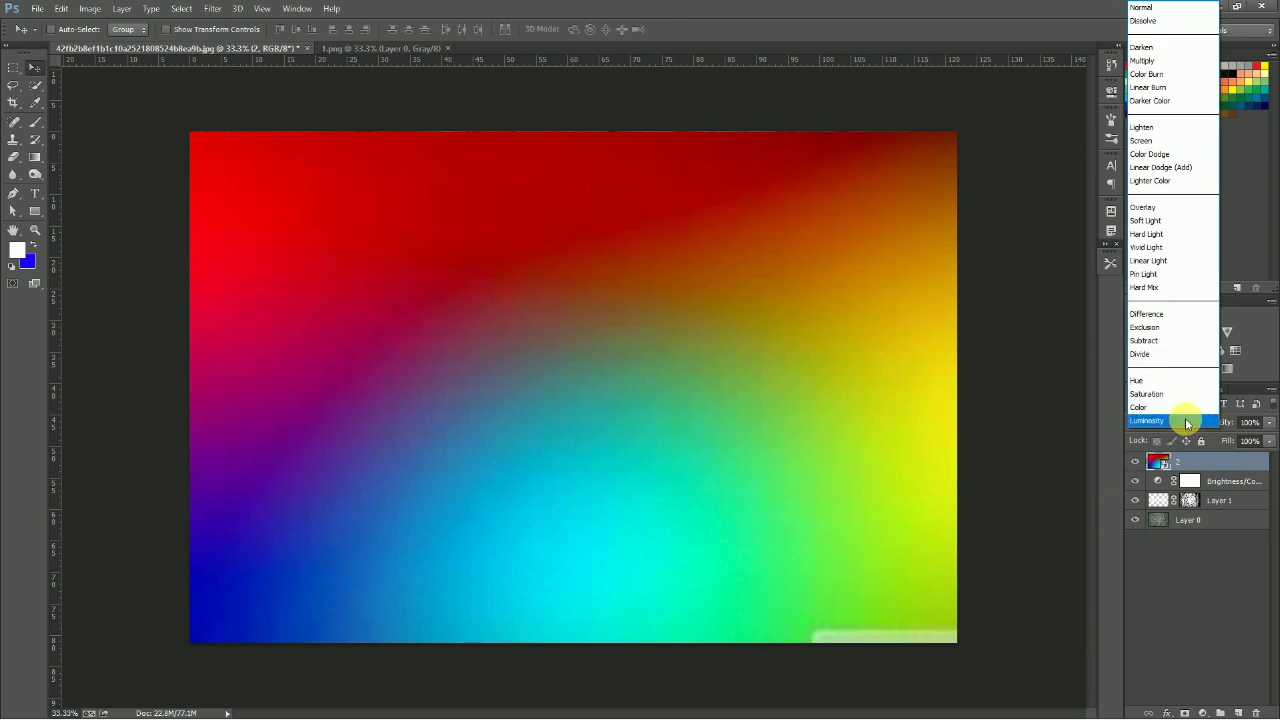
{"action": "left_click", "coordinate": [1142, 61]}
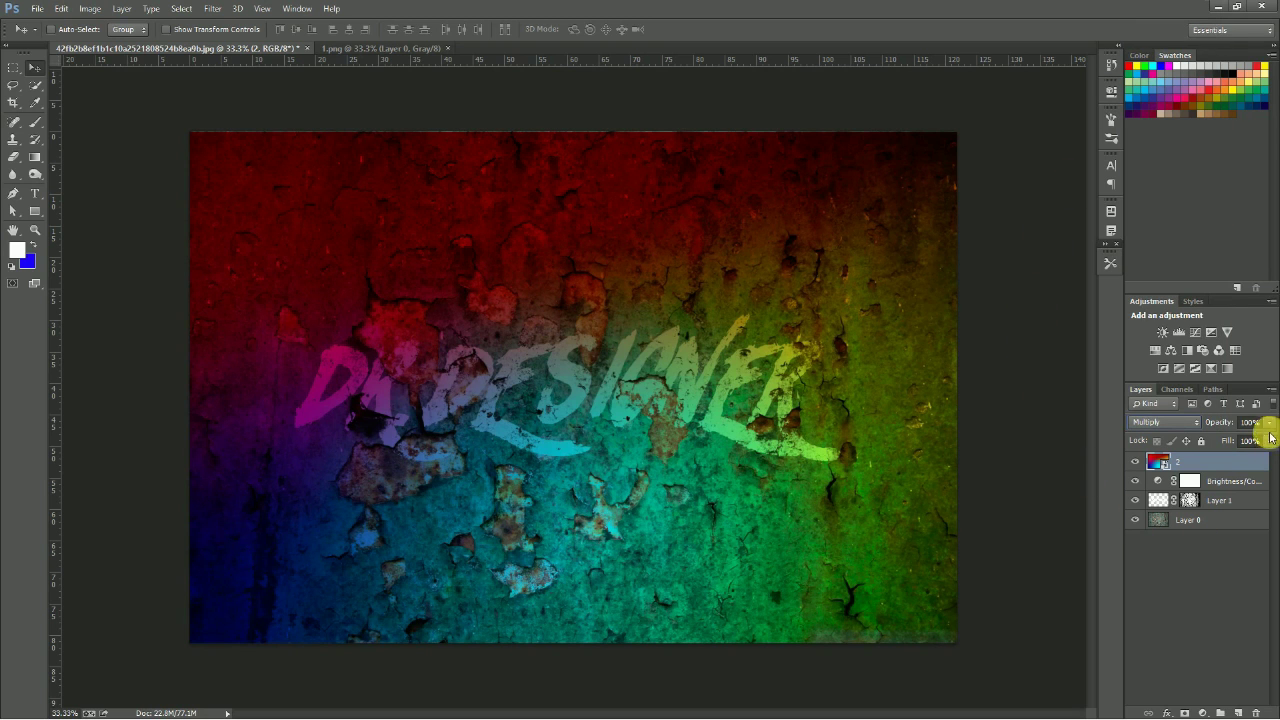
{"action": "left_click", "coordinate": [1269, 422]}
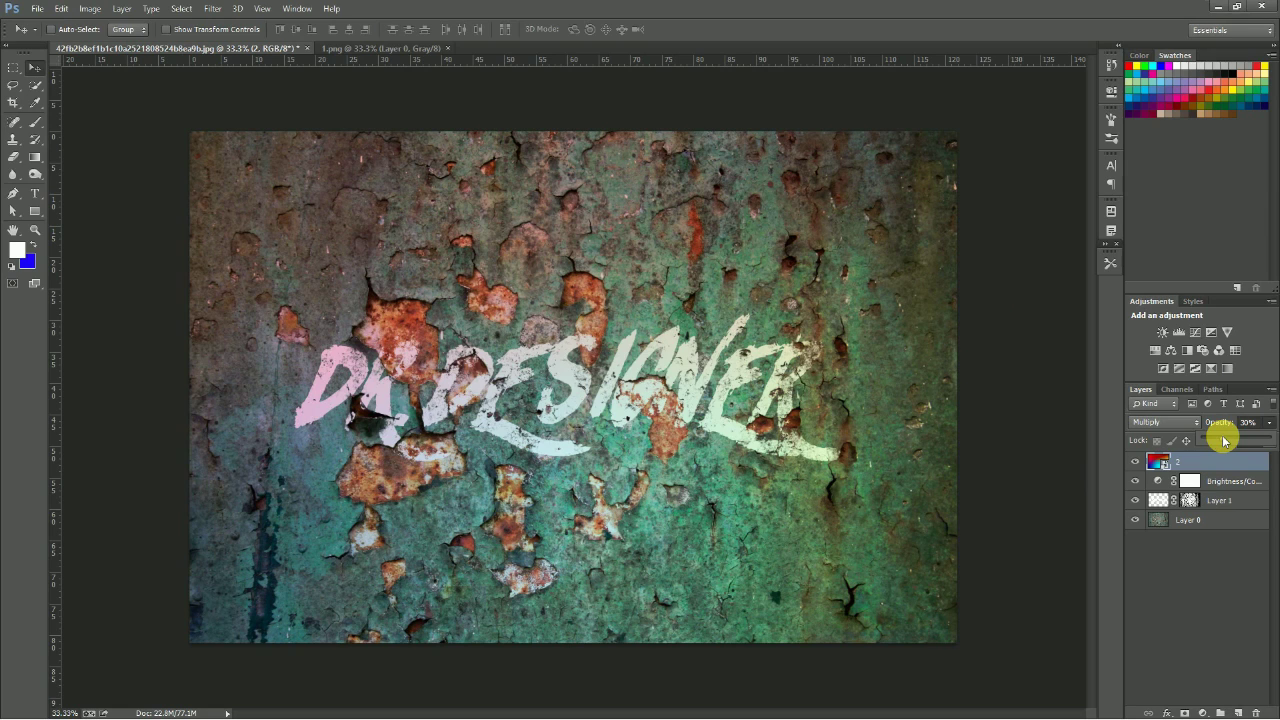
{"action": "left_click_drag", "start_coordinate": [1219, 441], "coordinate": [1217, 441]}
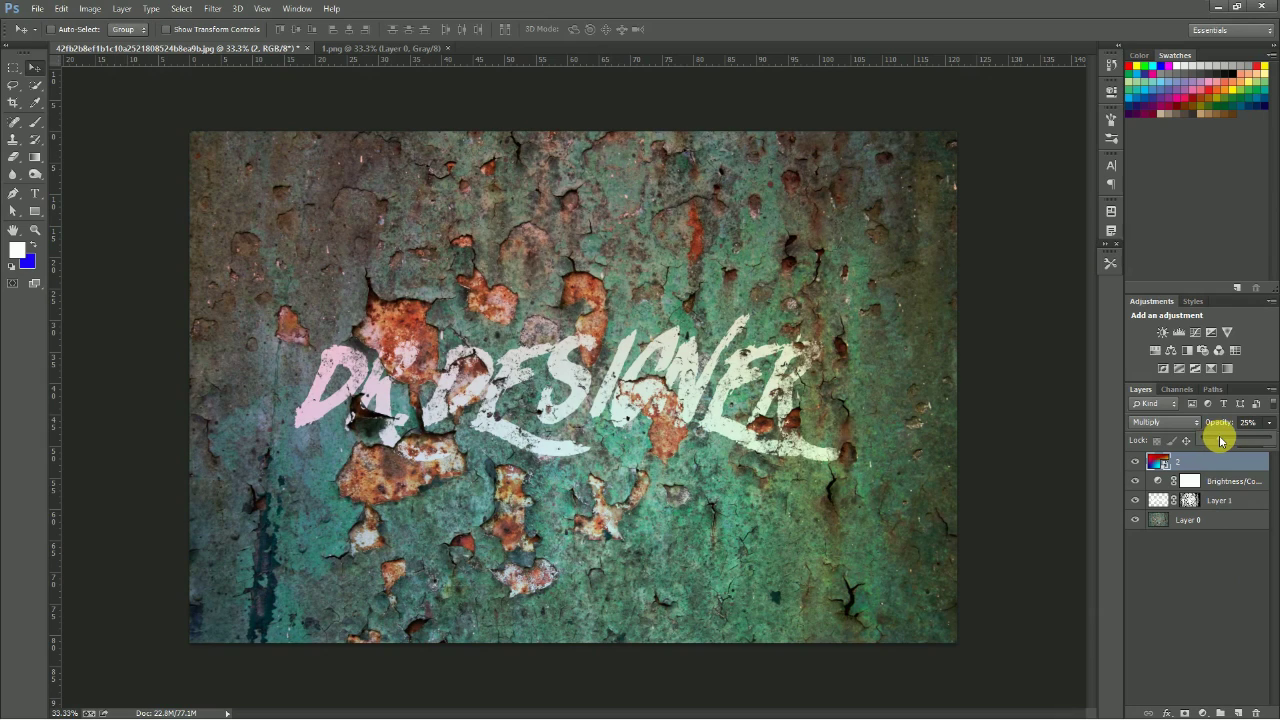
{"action": "left_click", "coordinate": [1217, 603]}
{"action": "left_click", "coordinate": [1221, 468]}
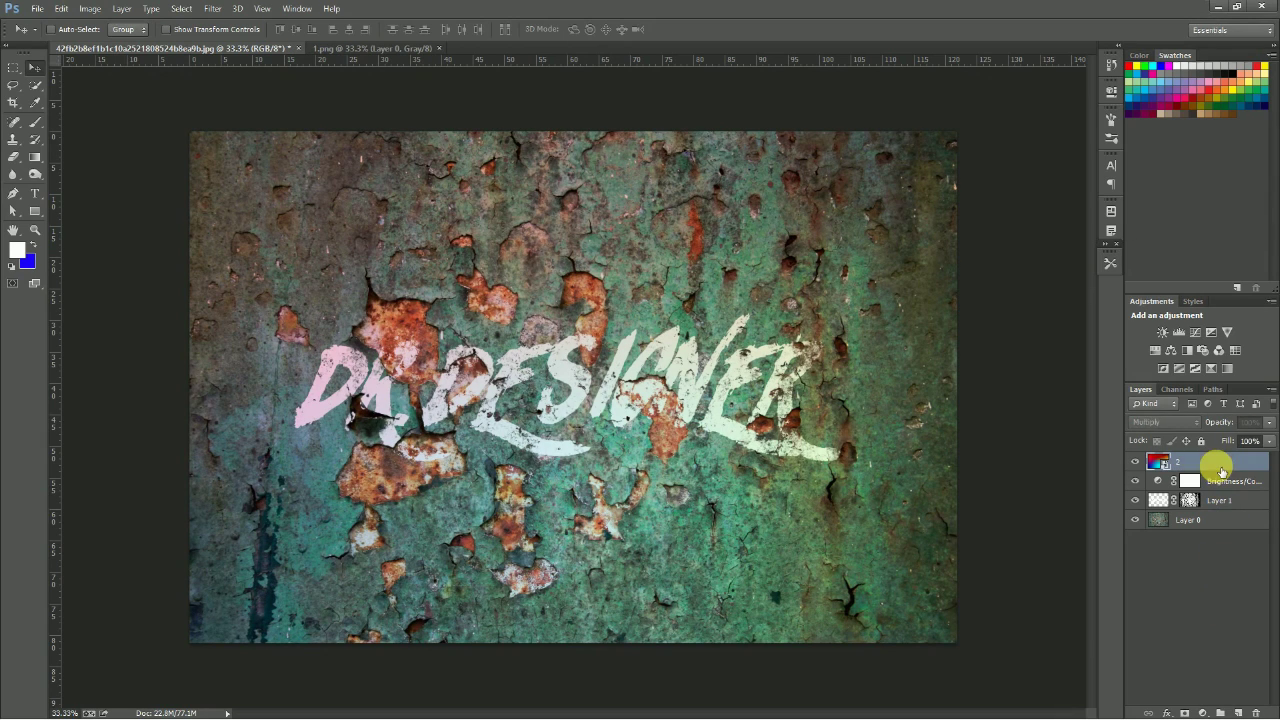
Step: Place the yellow-green image 4 and enlarge it to fill the whole canvas
{"action": "left_click", "coordinate": [37, 8]}
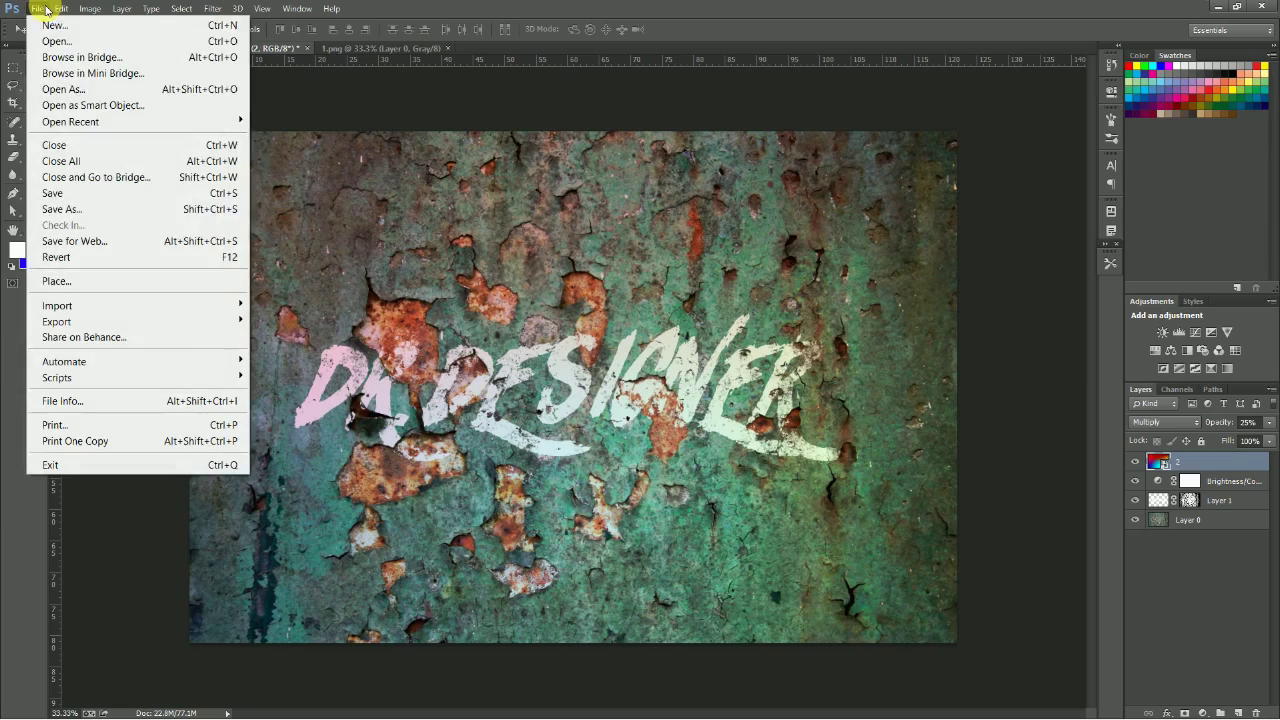
{"action": "left_click", "coordinate": [56, 281]}
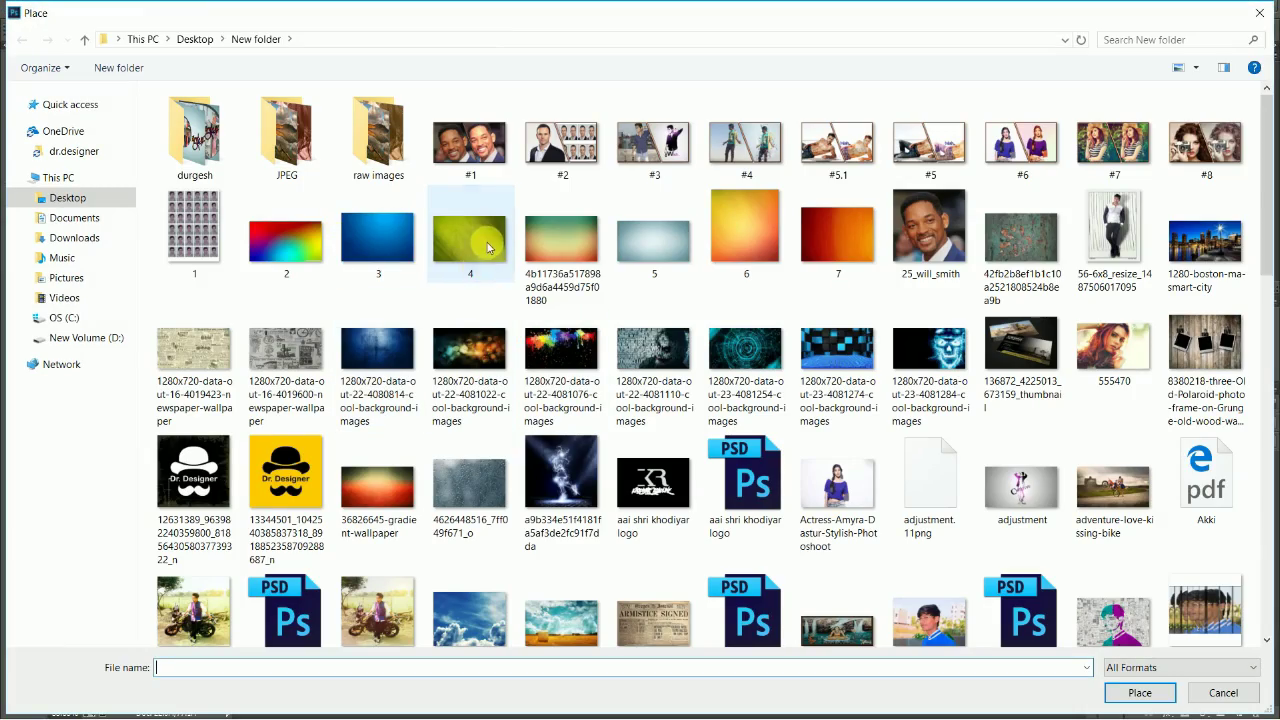
{"action": "left_click", "coordinate": [1137, 693]}
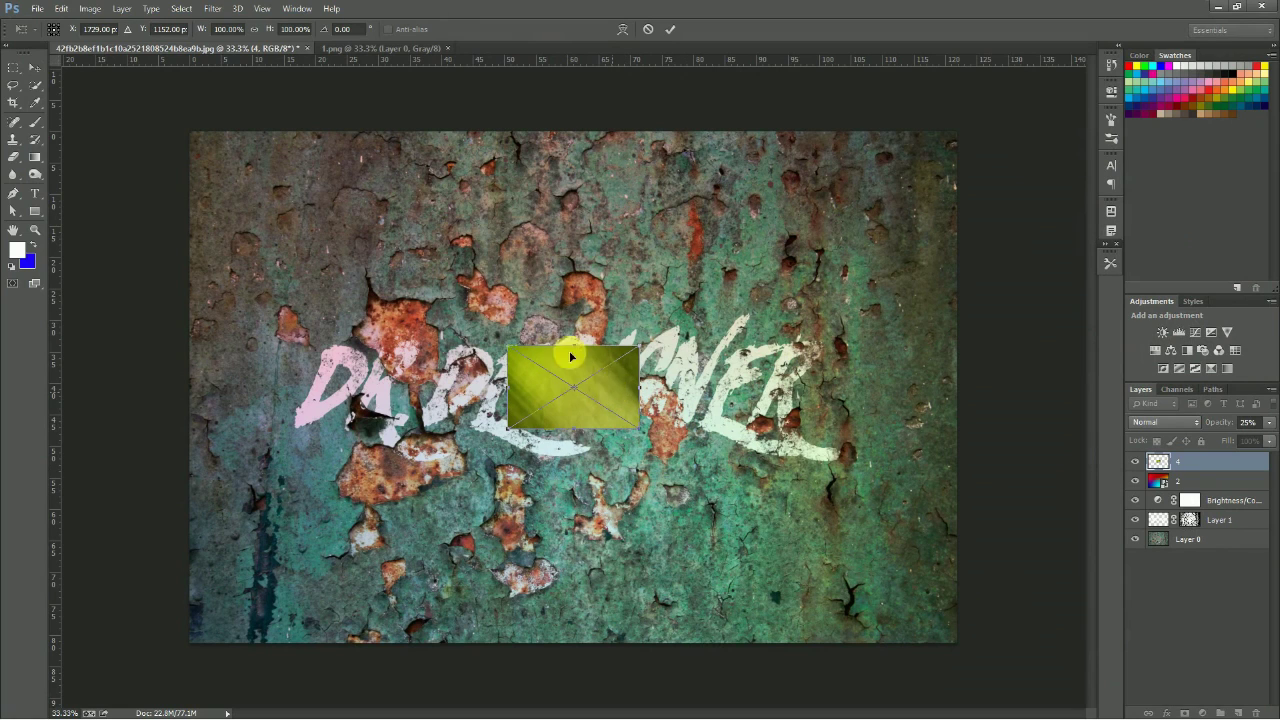
{"action": "mouse_move", "coordinate": [571, 357]}
{"action": "left_mouse_down"}
{"action": "mouse_move", "coordinate": [274, 194]}
{"action": "mouse_move", "coordinate": [281, 182]}
{"action": "left_mouse_up"}
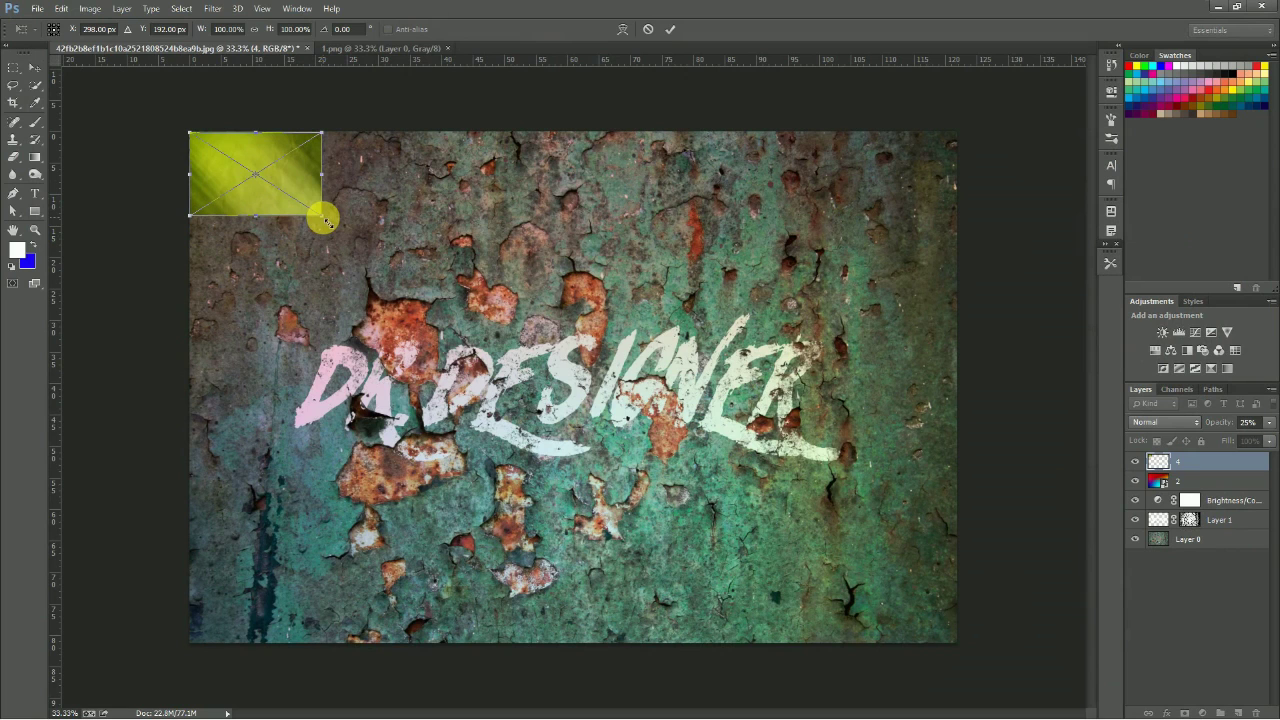
{"action": "mouse_move", "coordinate": [330, 221]}
{"action": "left_mouse_down"}
{"action": "mouse_move", "coordinate": [540, 320]}
{"action": "mouse_move", "coordinate": [949, 591]}
{"action": "mouse_move", "coordinate": [1005, 632]}
{"action": "mouse_move", "coordinate": [1003, 647]}
{"action": "left_mouse_up"}
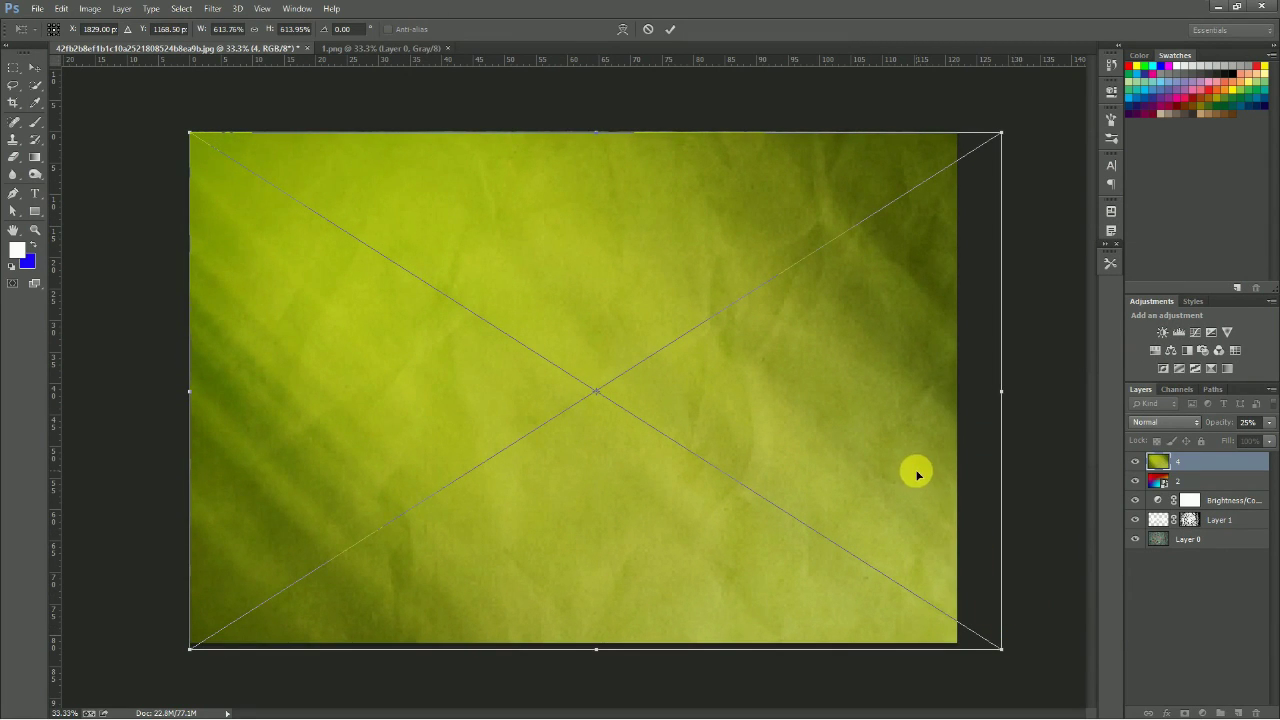
{"action": "left_click_drag", "start_coordinate": [912, 475], "coordinate": [892, 475]}
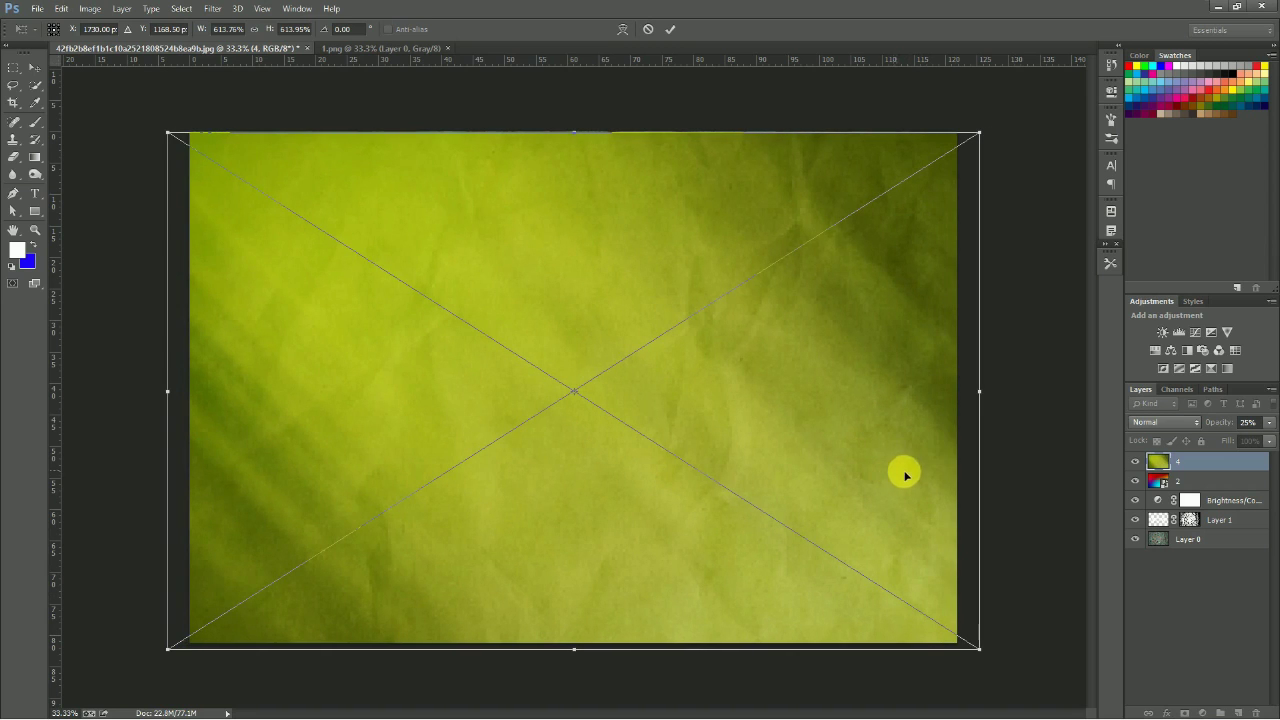
{"action": "key", "text": "Return"}
Step: Change layer 4's blend mode to Soft Light
{"action": "left_click", "coordinate": [1191, 432]}
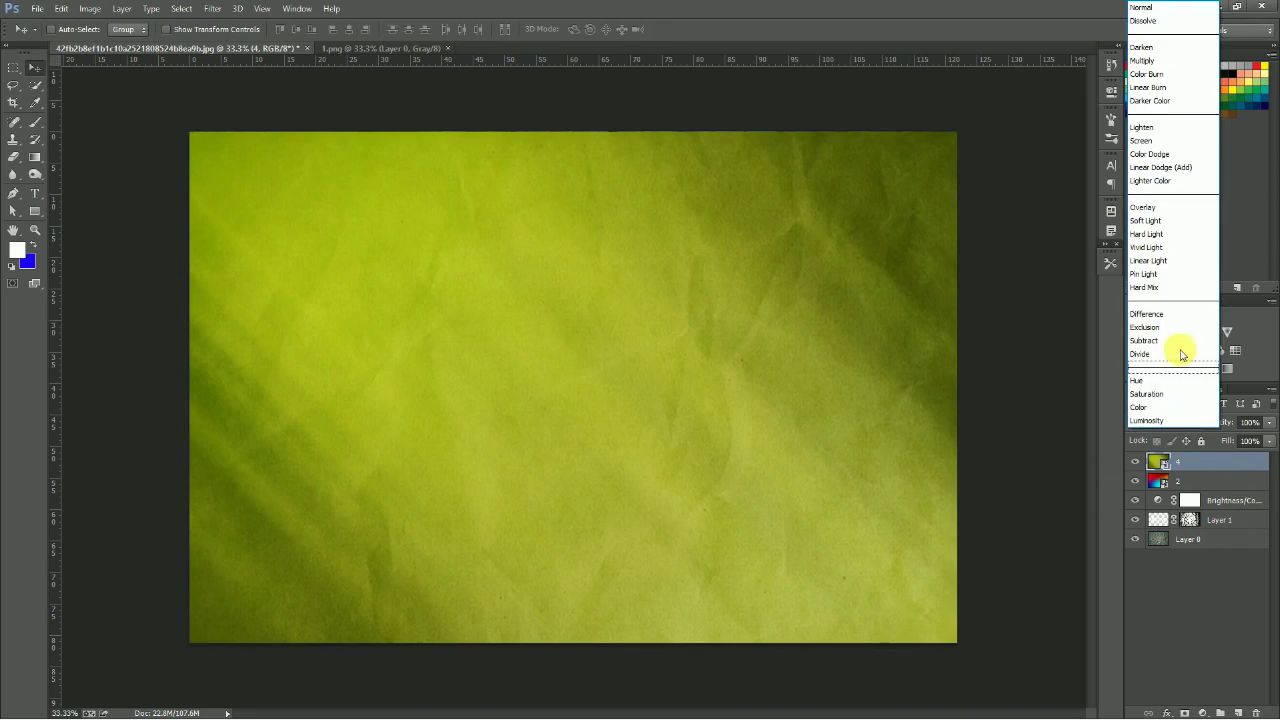
{"action": "left_click", "coordinate": [1155, 221]}
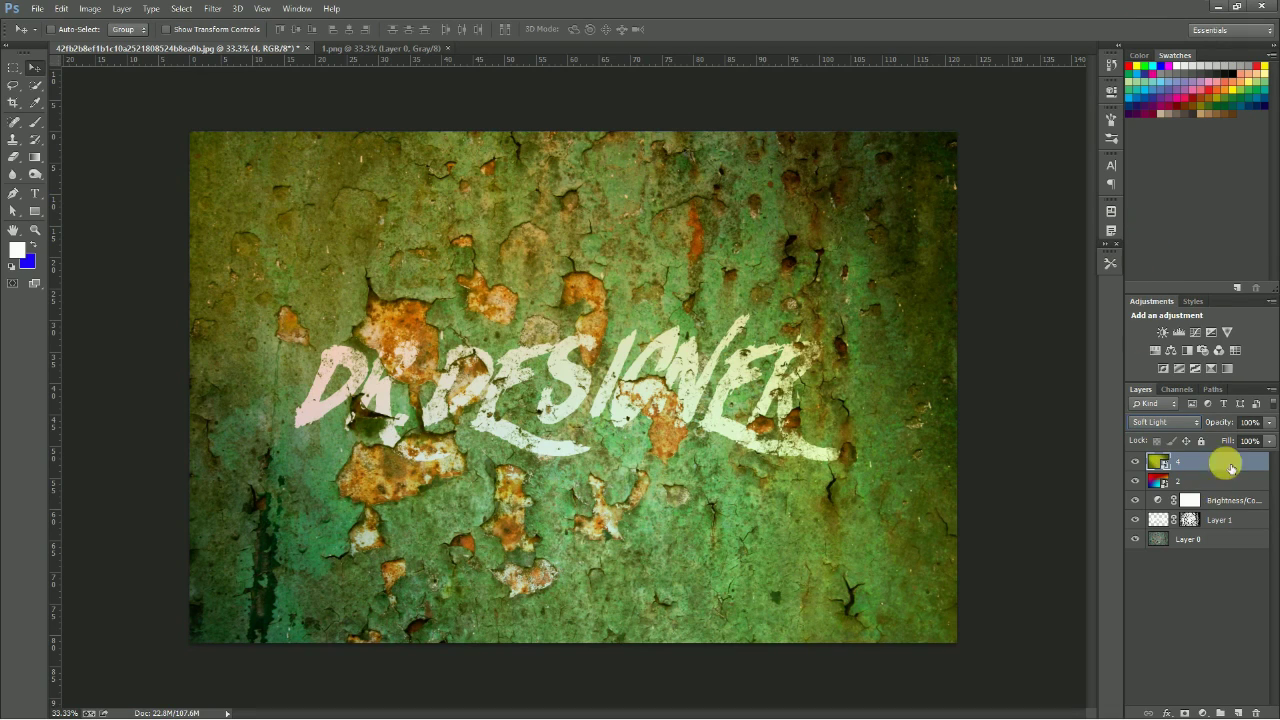